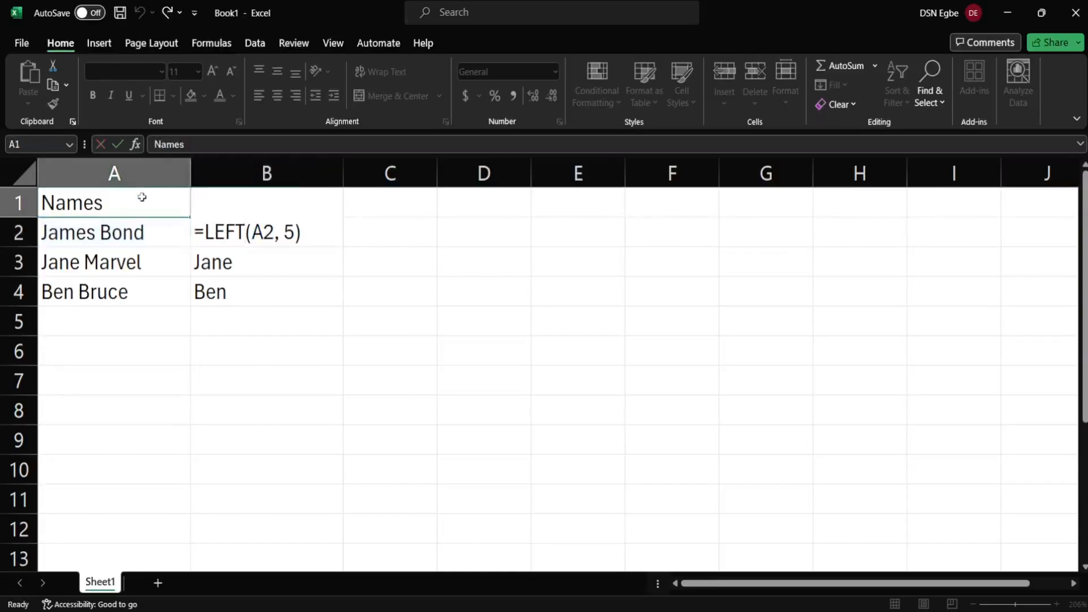
- Add the column headers "First Name" in cell B1 and "Last Name" in cell C1
{"action": "left_click", "coordinate": [227, 209]}
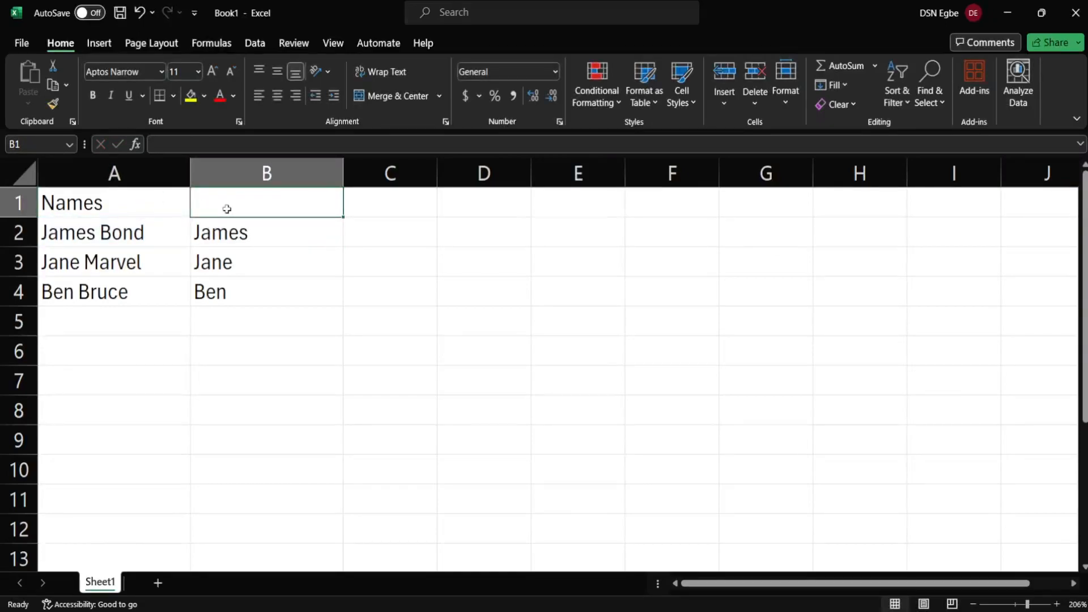
{"action": "type", "text": "First"}
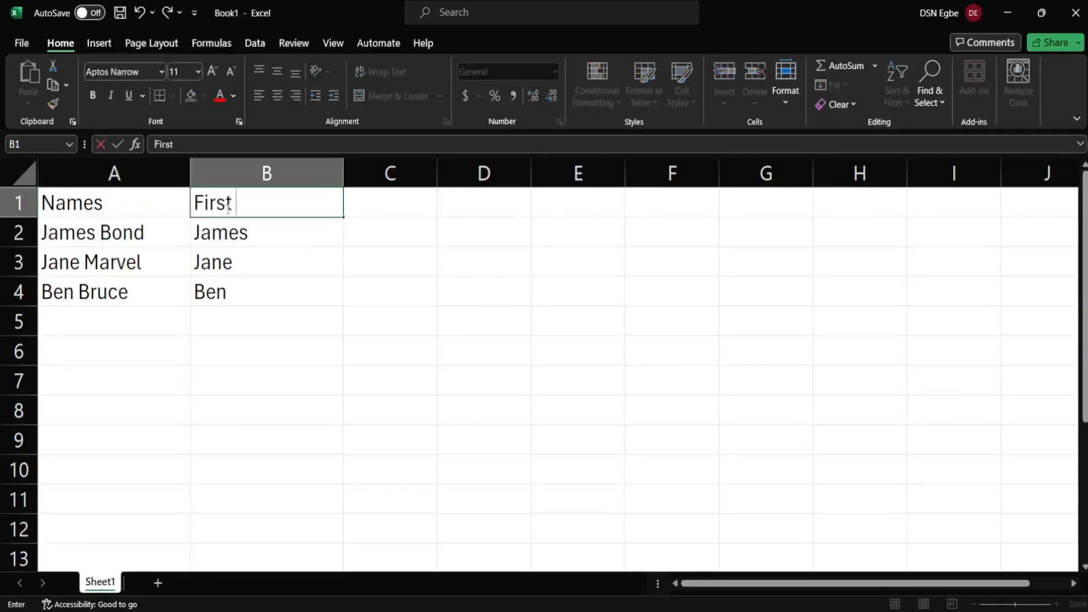
{"action": "type", "text": " Name"}
{"action": "key", "text": "Tab"}
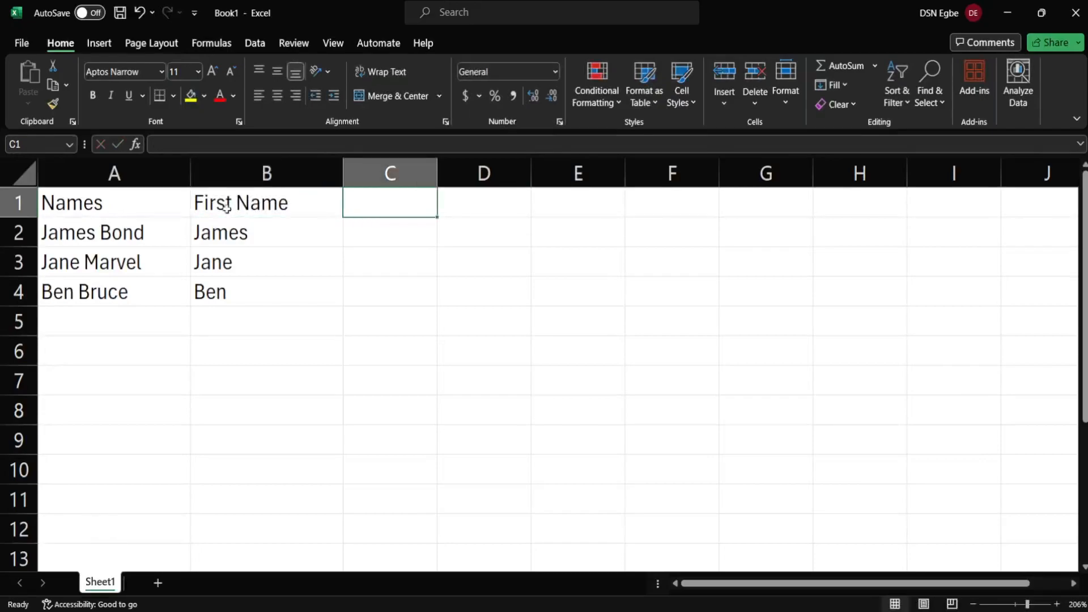
{"action": "type", "text": "Last"}
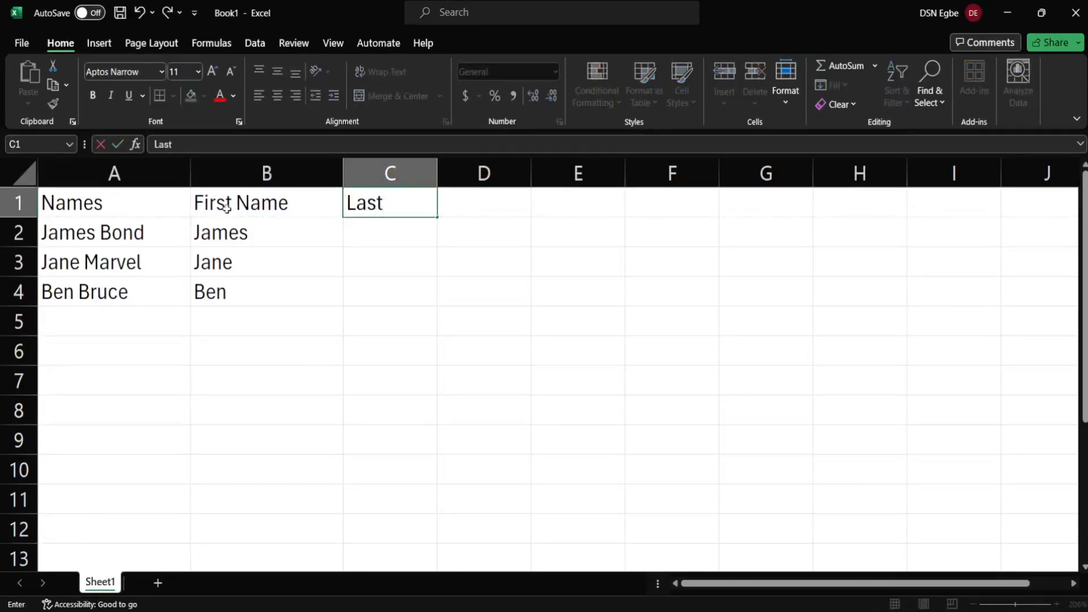
{"action": "type", "text": " Name"}
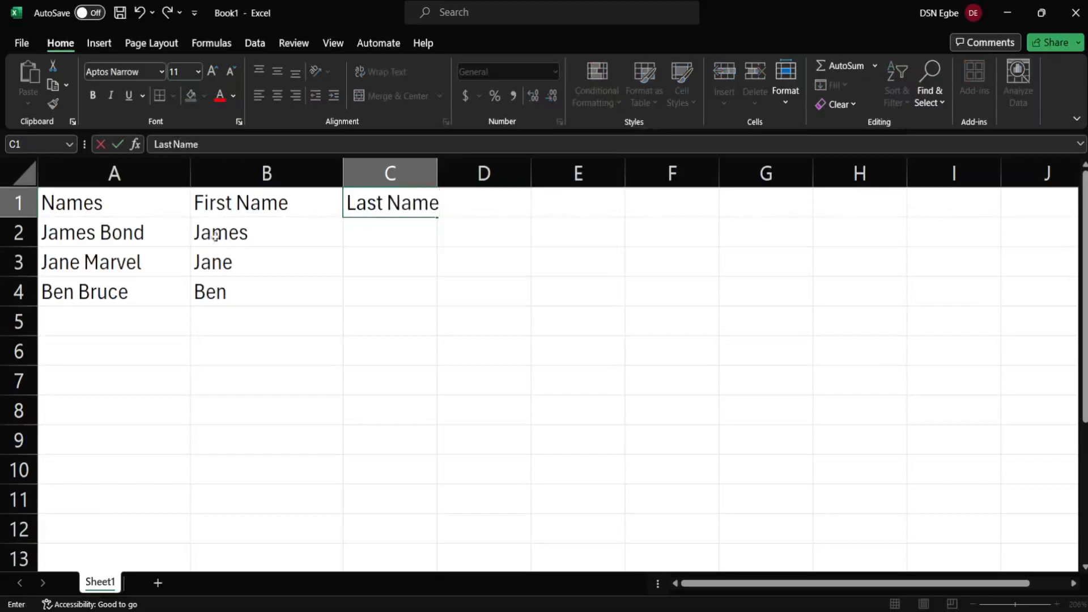
{"action": "key", "text": "Return"}
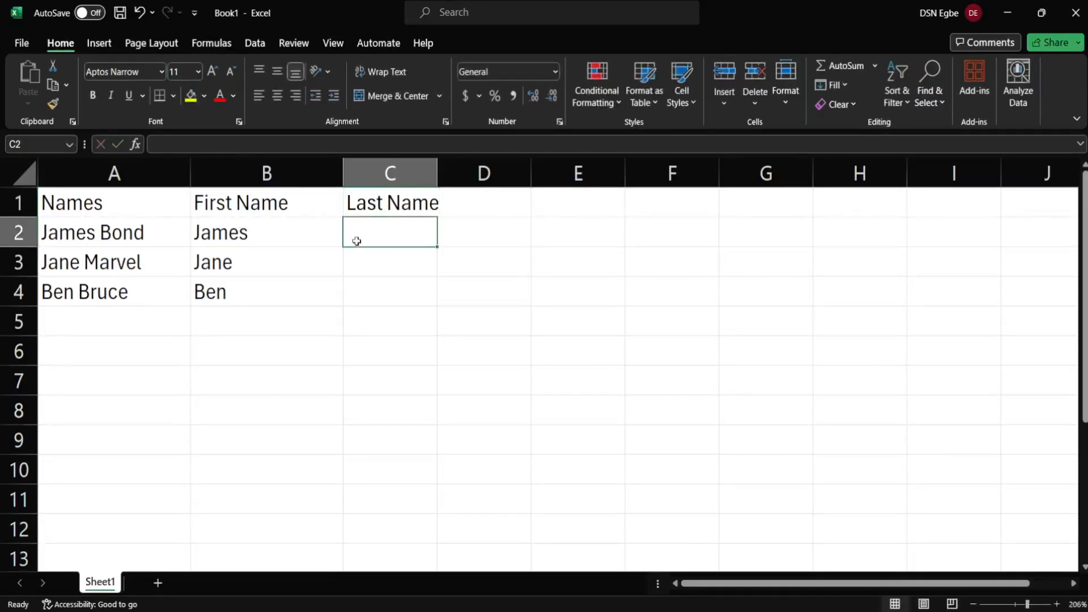
- Extract the last name in cell C2 with the formula =RIGHT(A2, 4)
{"action": "type", "text": "="}
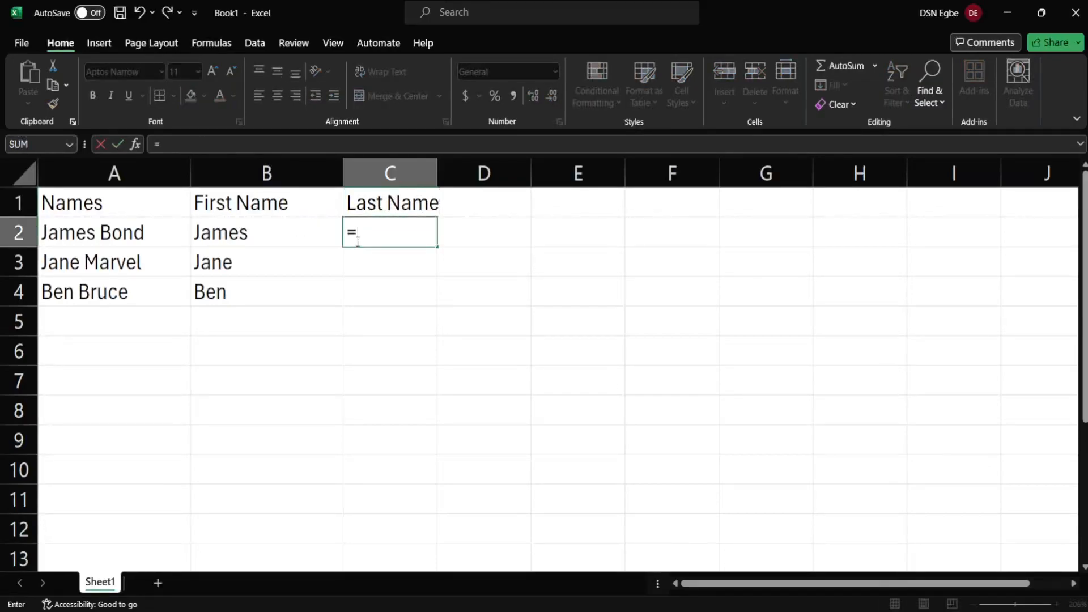
{"action": "type", "text": "RIGBT"}
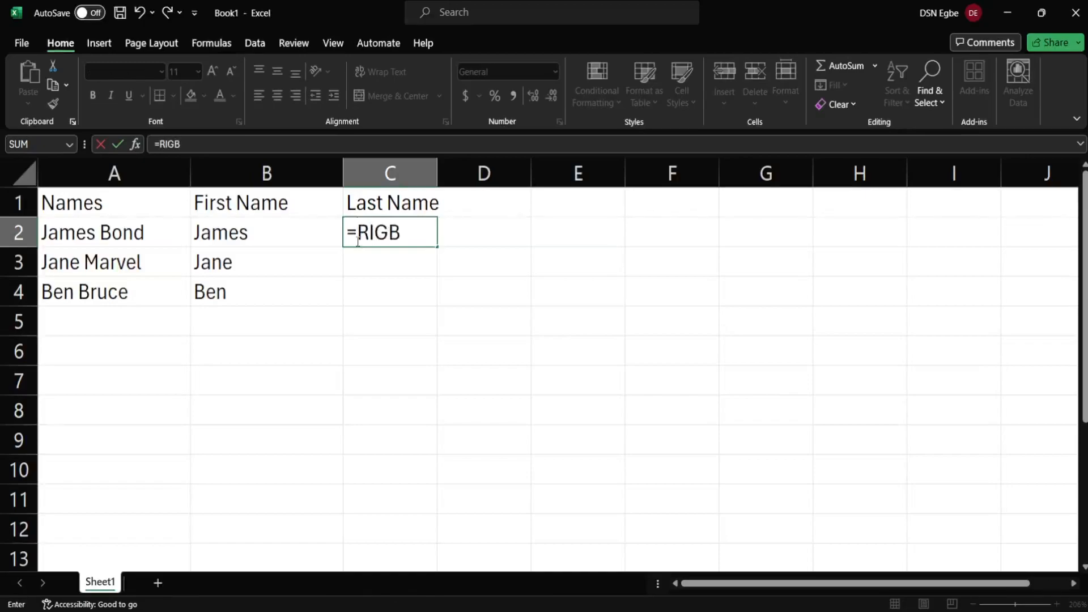
{"action": "key", "text": "BackSpace"}
{"action": "key", "text": "BackSpace"}
{"action": "type", "text": "HT("}
{"action": "left_click", "coordinate": [136, 236]}
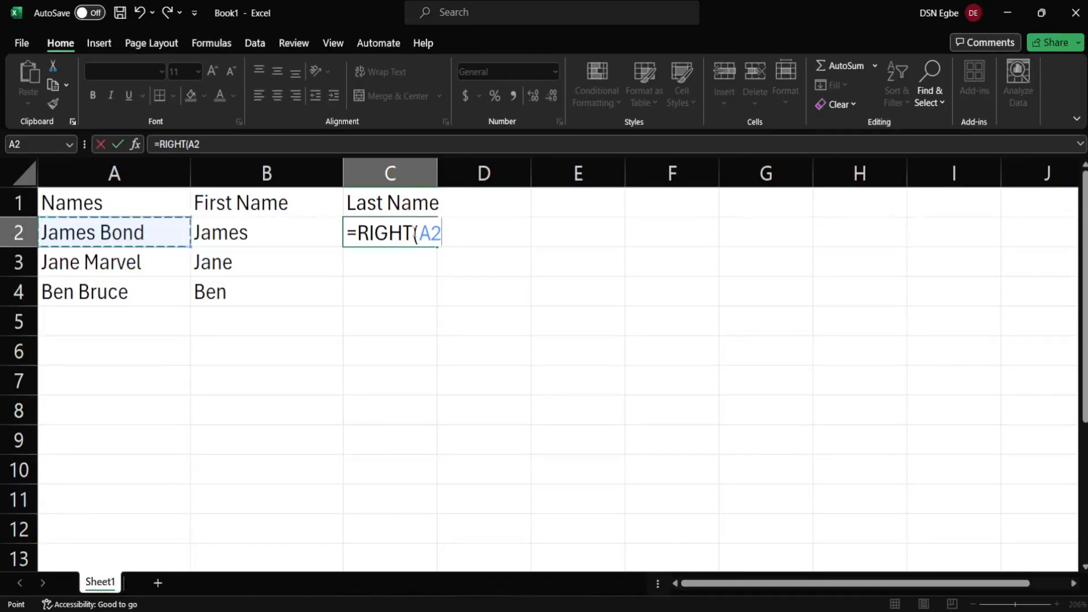
{"action": "type", "text": ", 4)"}
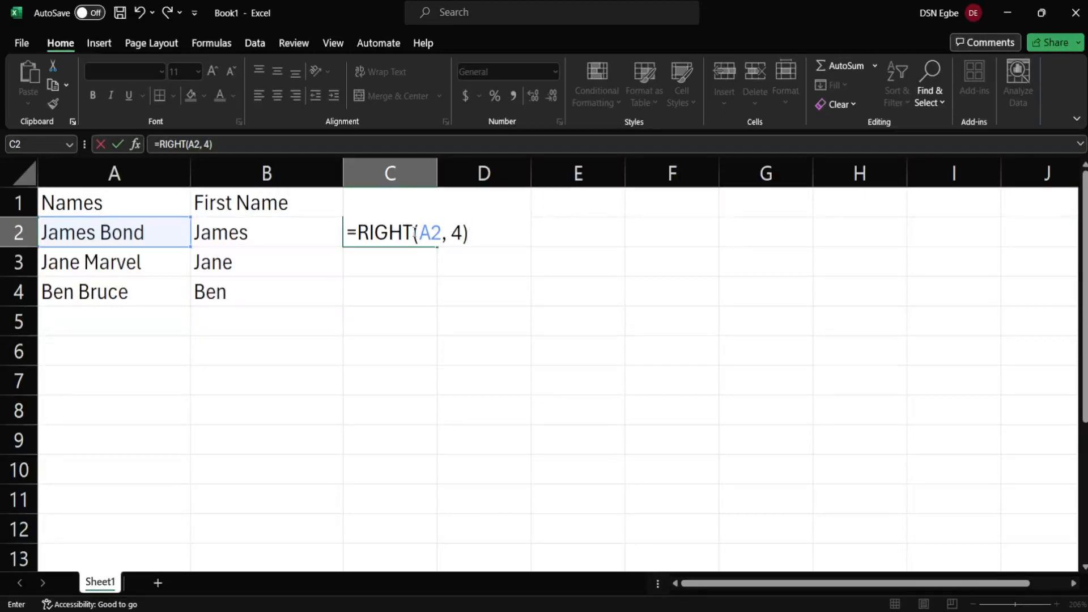
{"action": "key", "text": "Return"}
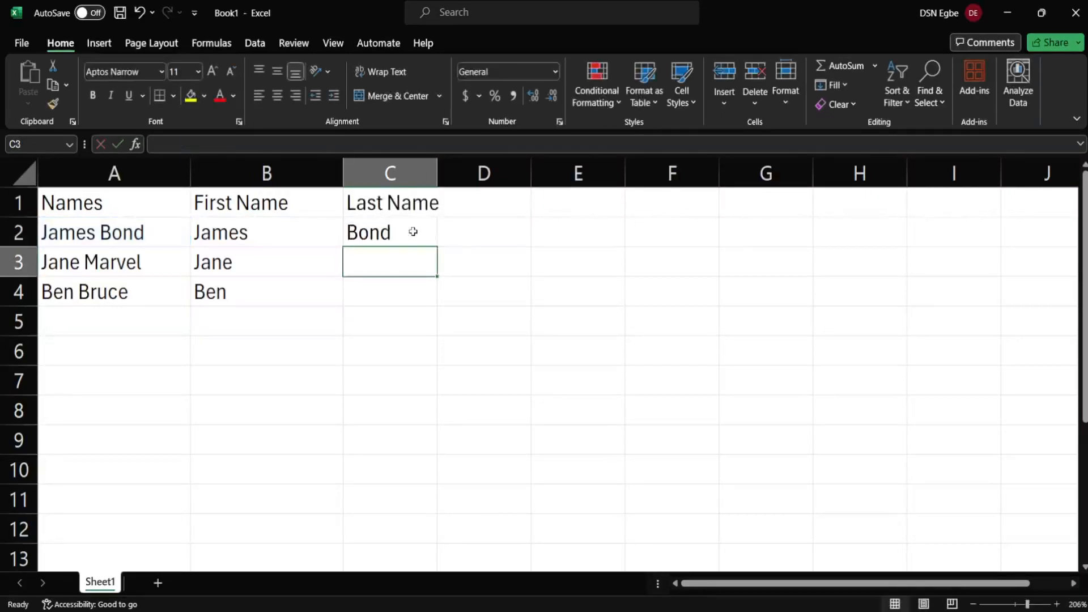
- Change the character count in the RIGHT formula in cell C2 to 5
{"action": "left_click", "coordinate": [381, 231]}
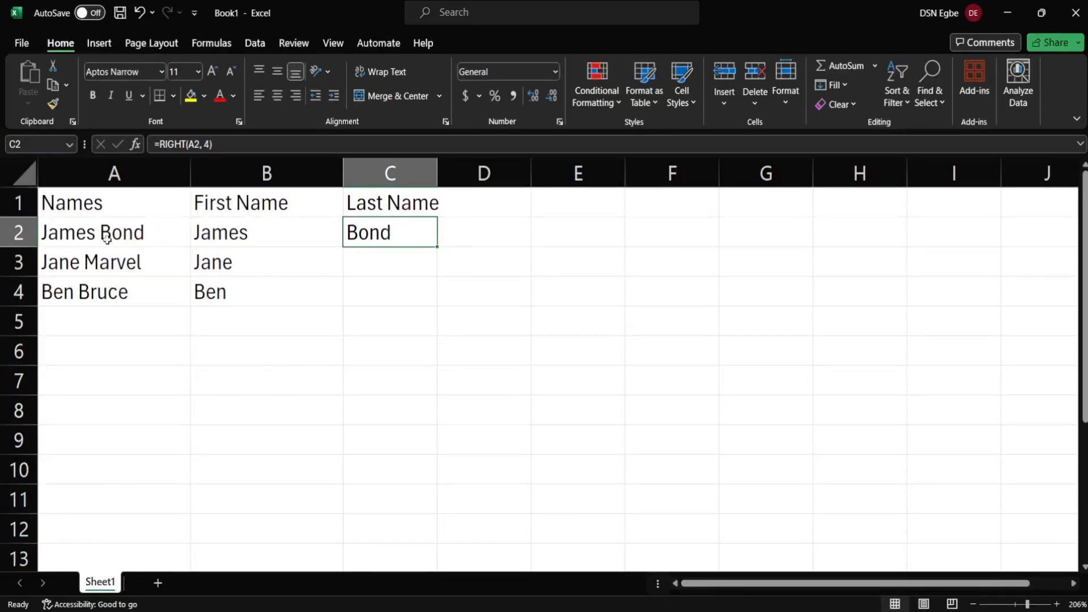
{"action": "double_click", "coordinate": [413, 233]}
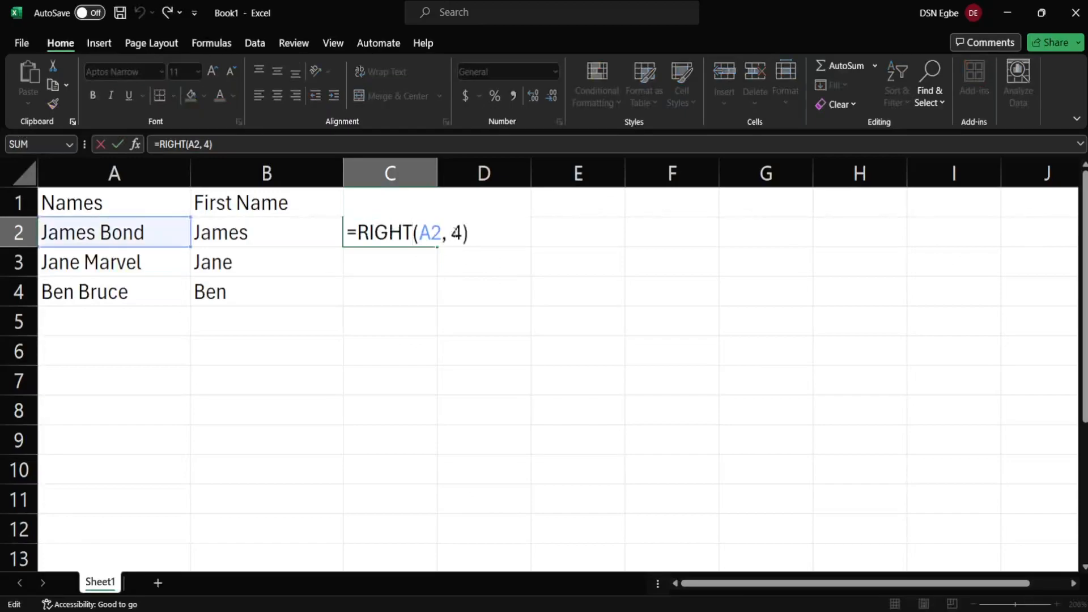
{"action": "key", "text": "BackSpace"}
{"action": "type", "text": "5"}
{"action": "key", "text": "Return"}
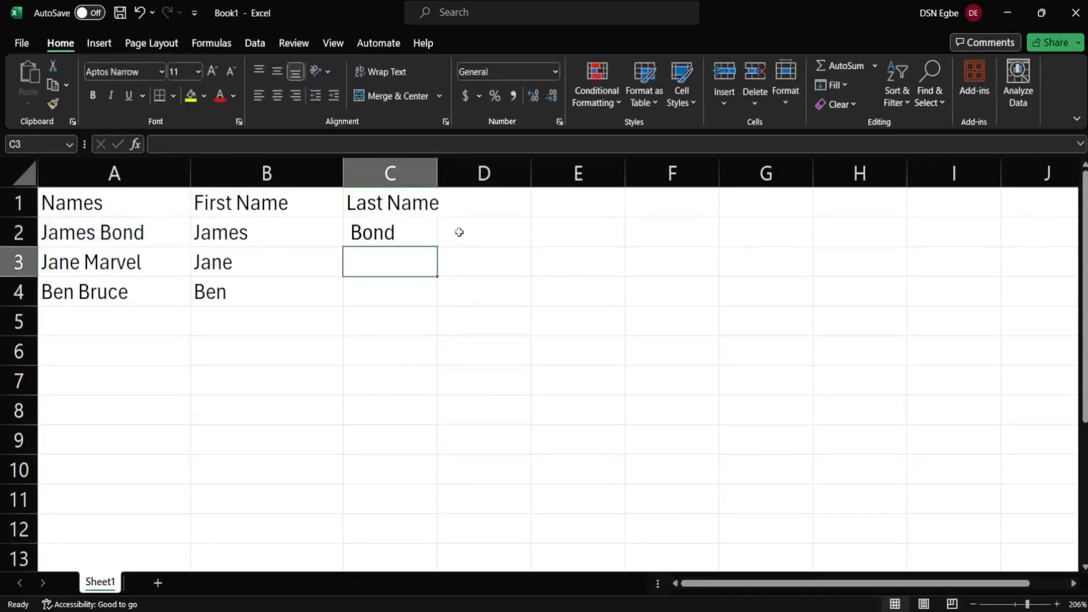
- Set the character count in the RIGHT formula in cell C2 back to 4
{"action": "double_click", "coordinate": [388, 233]}
{"action": "left_click", "coordinate": [461, 233]}
{"action": "key", "text": "BackSpace"}
{"action": "type", "text": "4"}
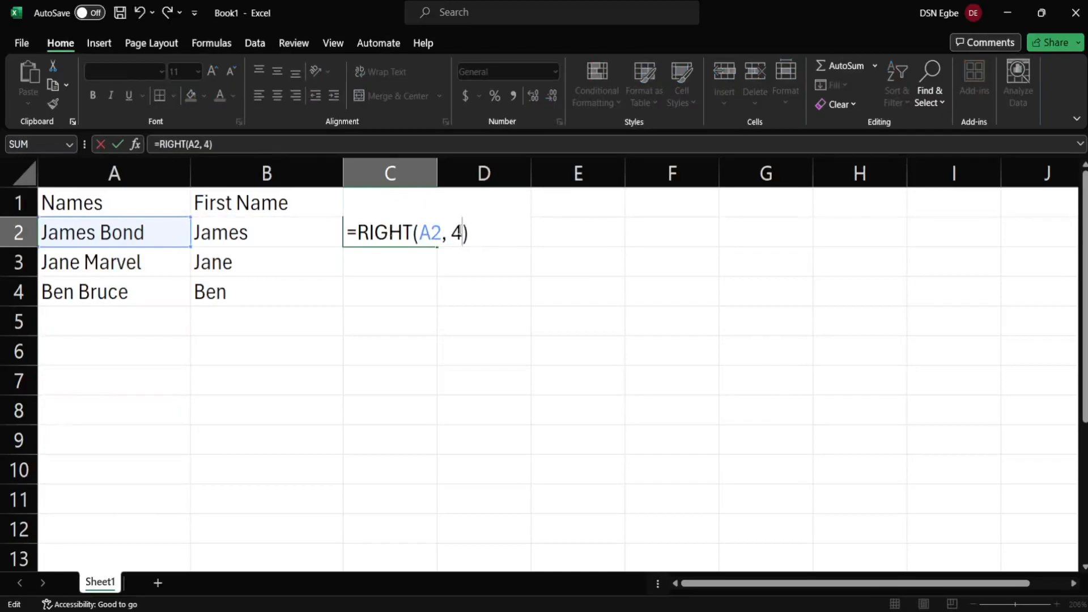
{"action": "key", "text": "Return"}
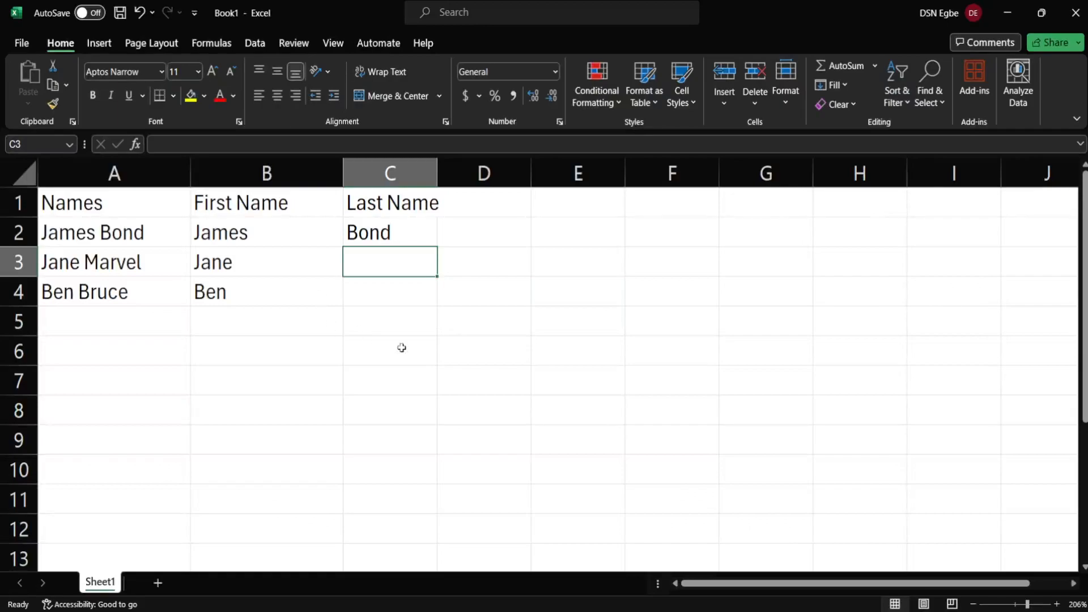
- Extract the last name in cell C3 with the formula =RIGHT(A3, 6)
{"action": "type", "text": "="}
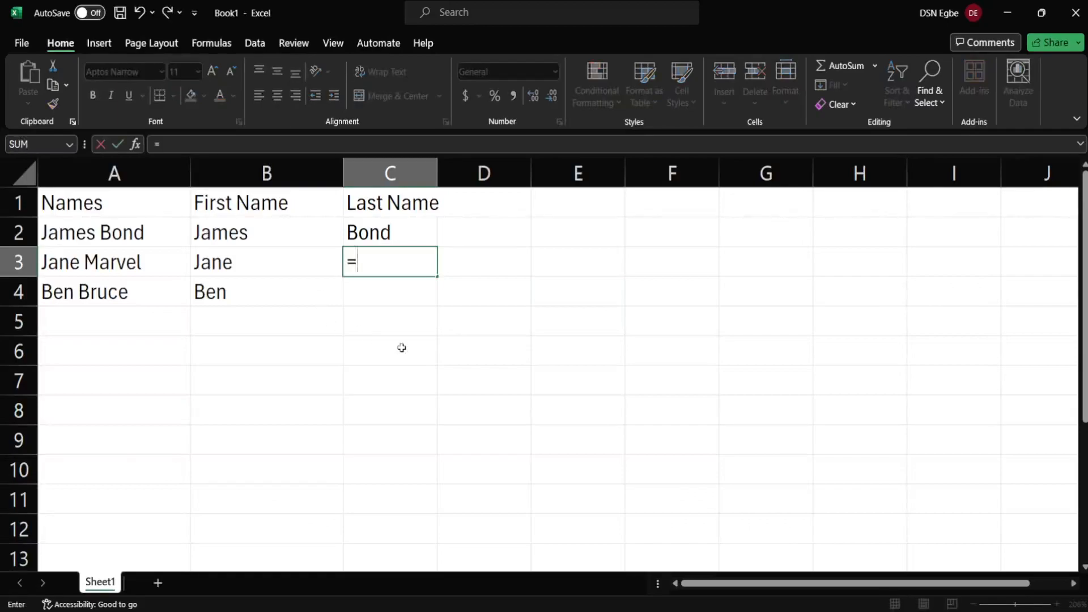
{"action": "type", "text": "RIGHT("}
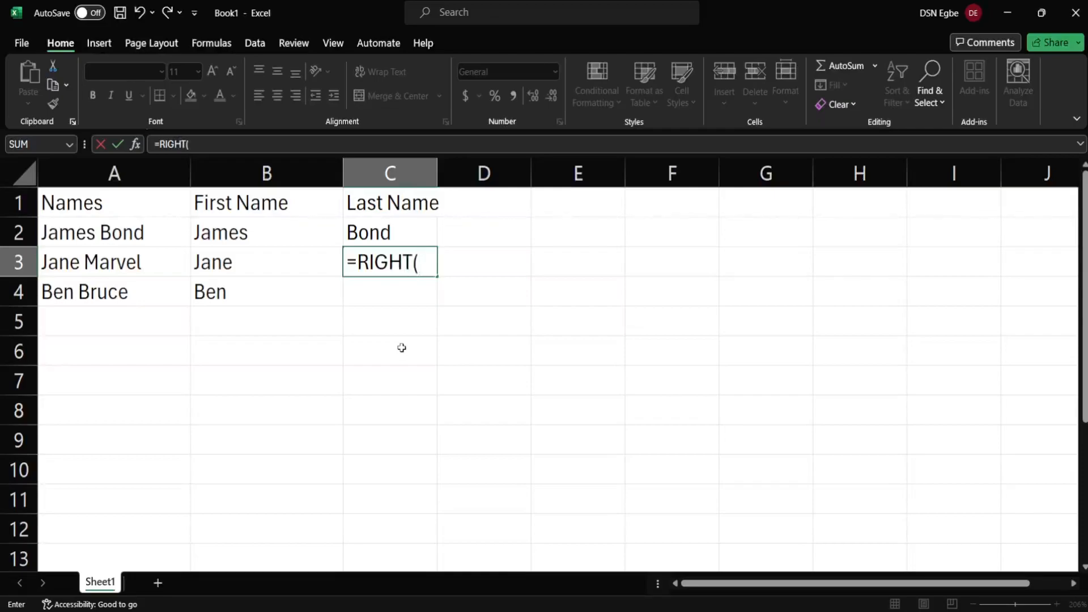
{"action": "left_click", "coordinate": [149, 271]}
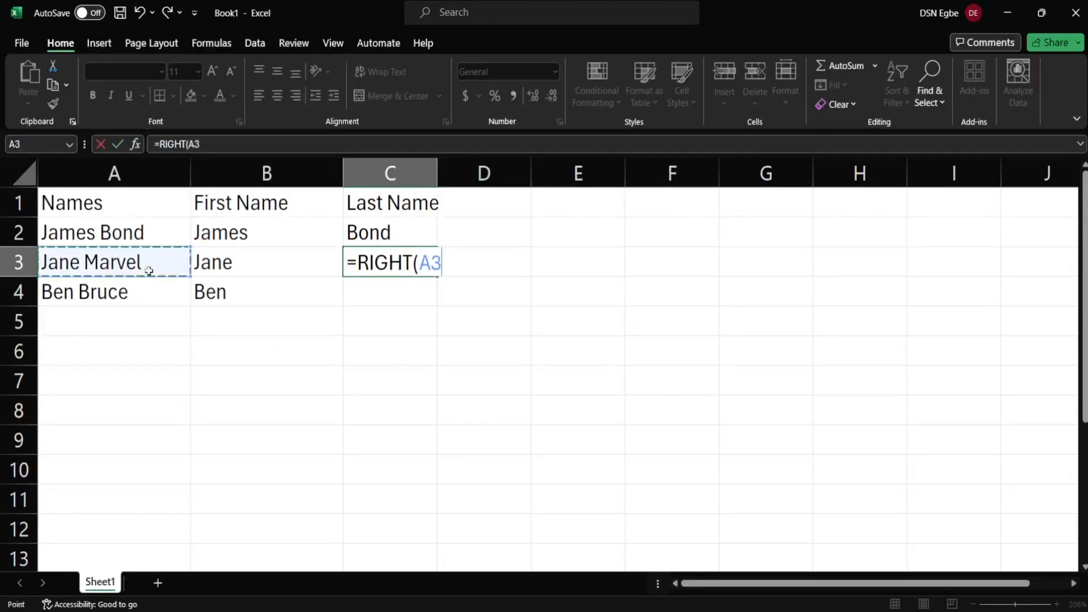
{"action": "type", "text": ","}
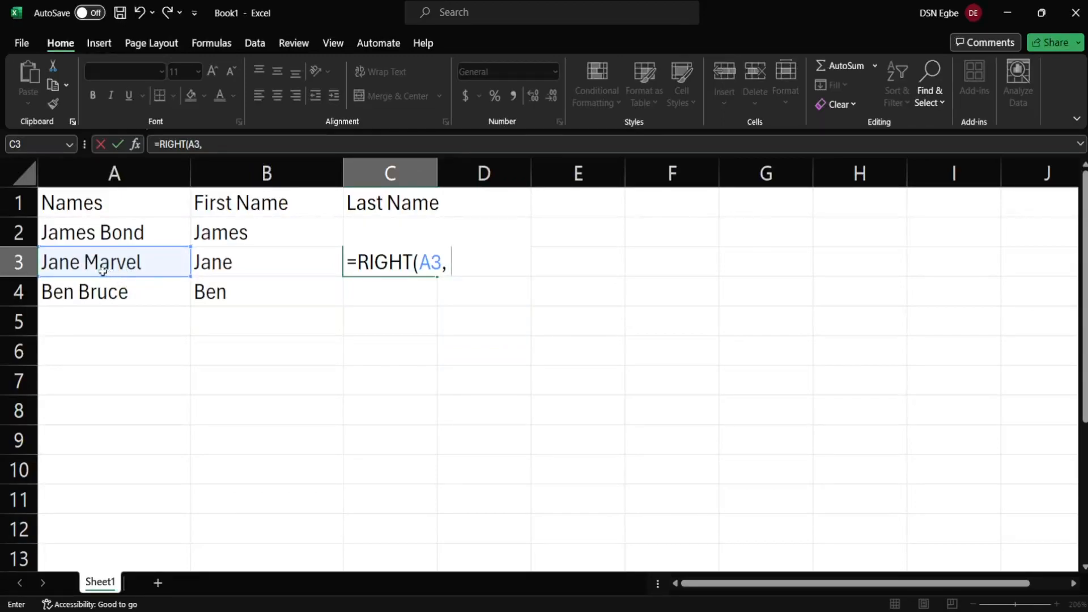
{"action": "type", "text": "6)"}
{"action": "key", "text": "Return"}
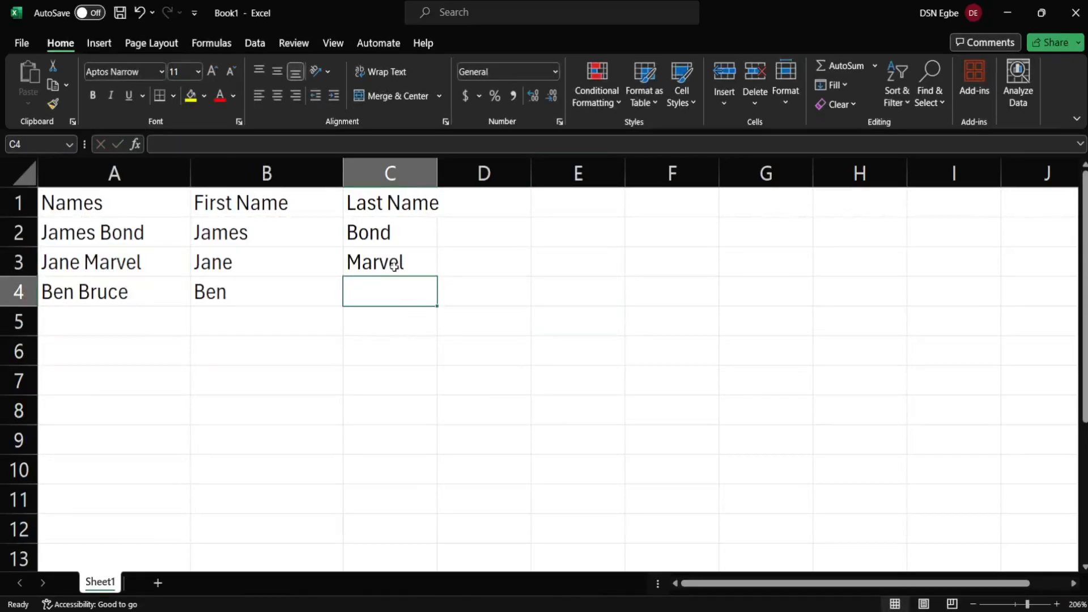
- Change the character count in the RIGHT formula in cell C3 to 8
{"action": "double_click", "coordinate": [394, 265]}
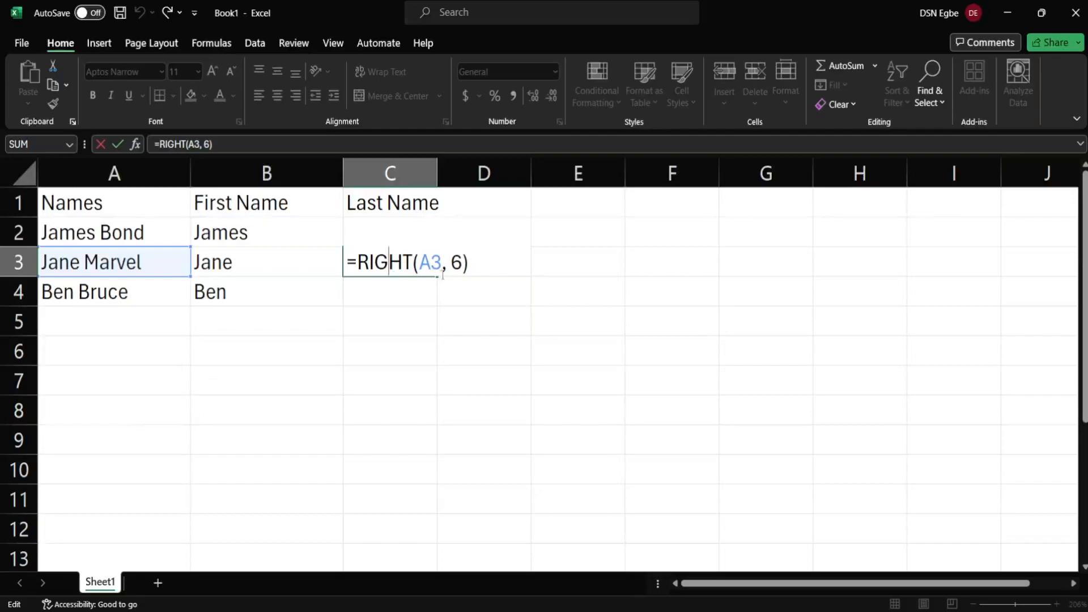
{"action": "left_click", "coordinate": [461, 262]}
{"action": "key", "text": "BackSpace"}
{"action": "type", "text": "8"}
{"action": "key", "text": "Return"}
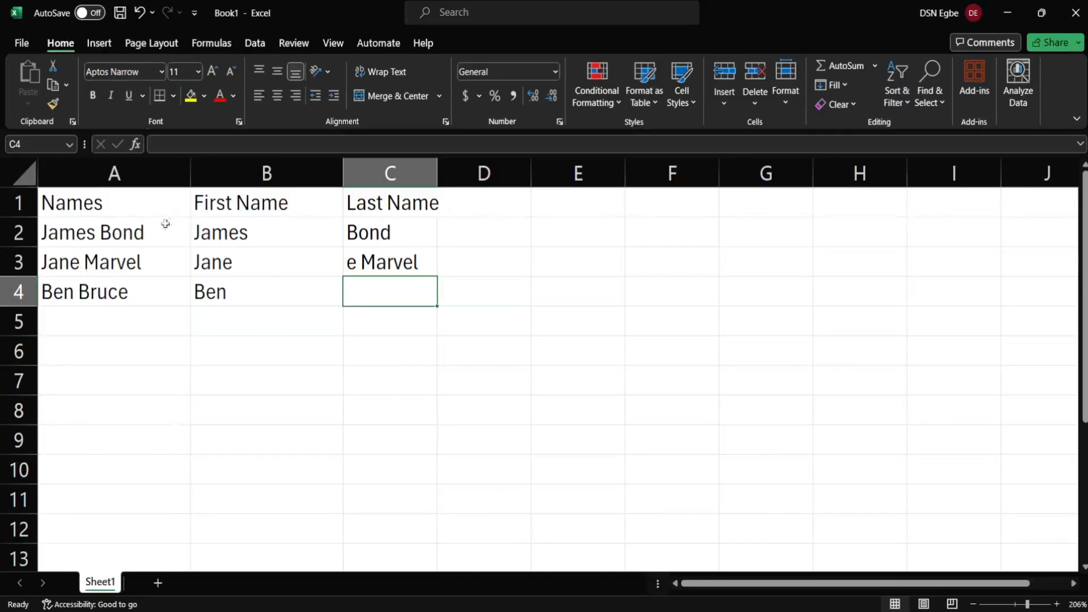
- Set the character count in the RIGHT formula in cell C3 back to 6
{"action": "double_click", "coordinate": [384, 268]}
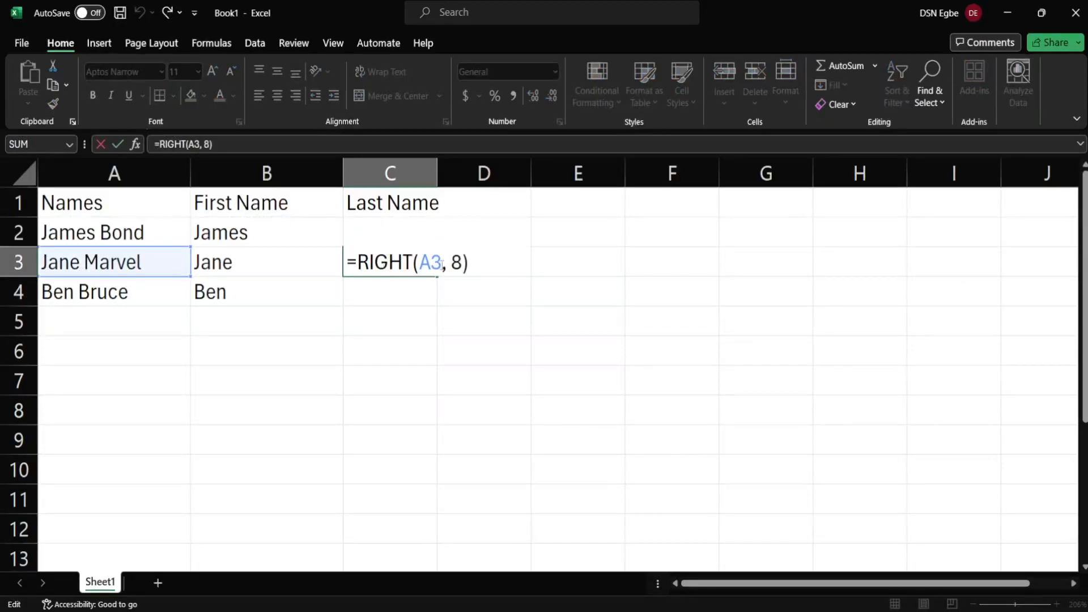
{"action": "left_click", "coordinate": [462, 262]}
{"action": "key", "text": "BackSpace"}
{"action": "type", "text": "6"}
{"action": "key", "text": "Return"}
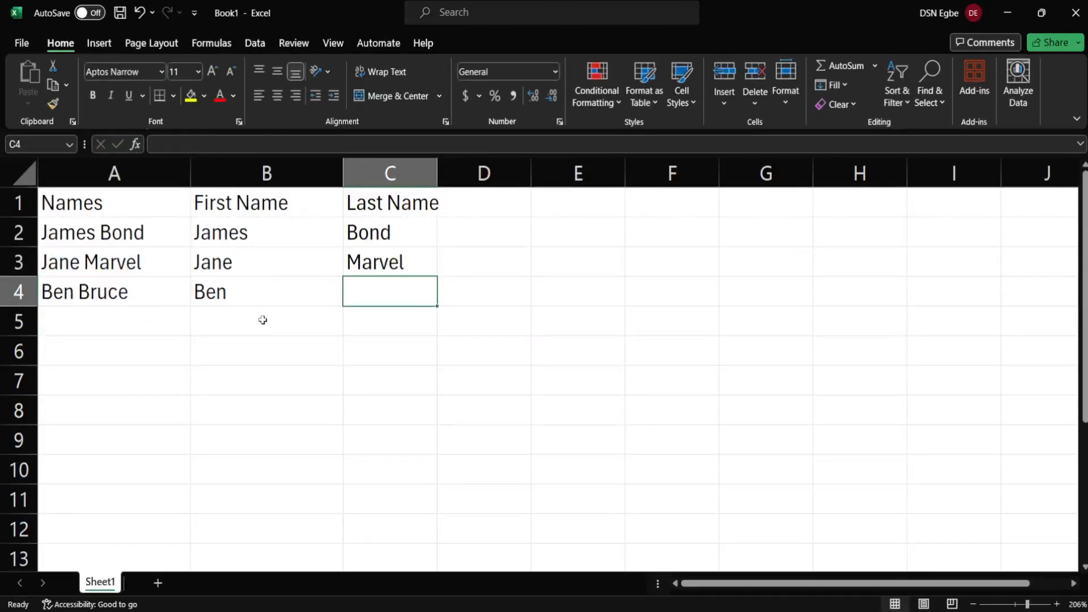
- Extract the last name in cell C4 with the formula =RIGHT(A4, 5)
{"action": "type", "text": "="}
{"action": "type", "text": "LE"}
{"action": "key", "text": "BackSpace"}
{"action": "key", "text": "BackSpace"}
{"action": "type", "text": "RIGHT"}
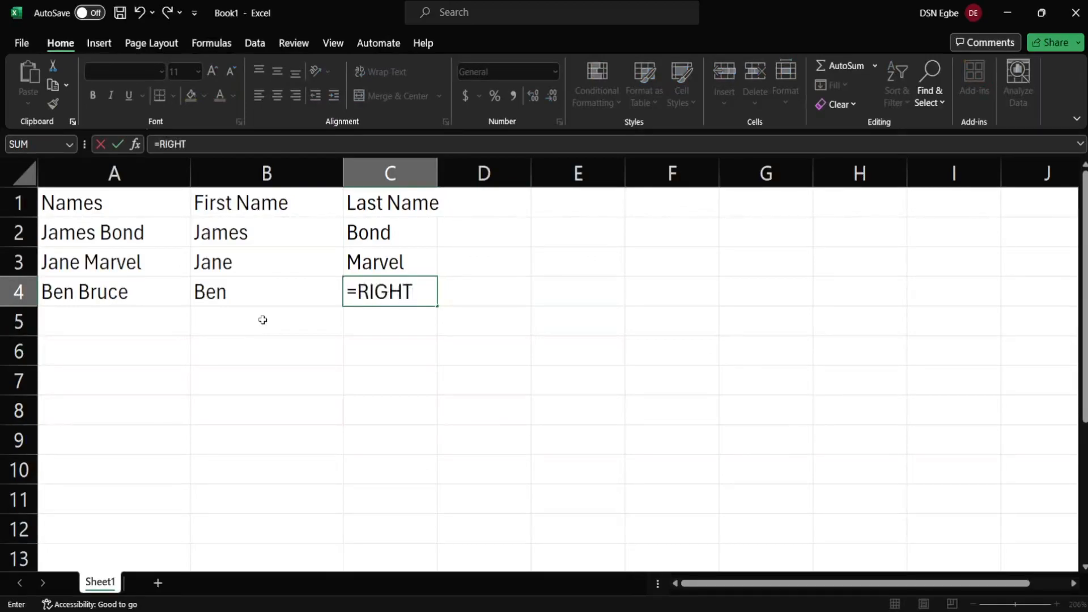
{"action": "type", "text": "("}
{"action": "left_click", "coordinate": [139, 302]}
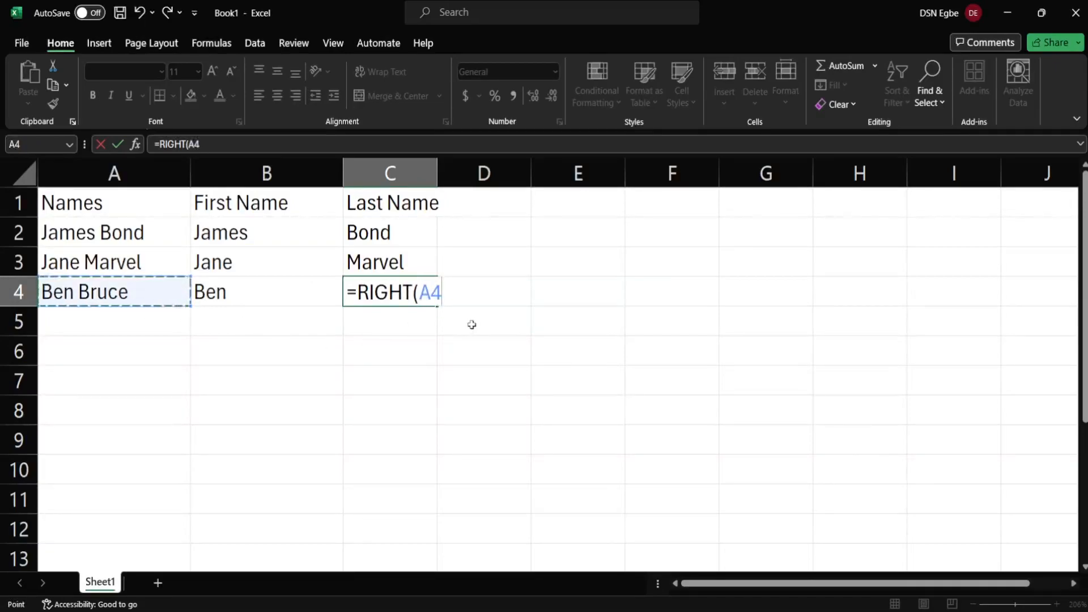
{"action": "type", "text": ","}
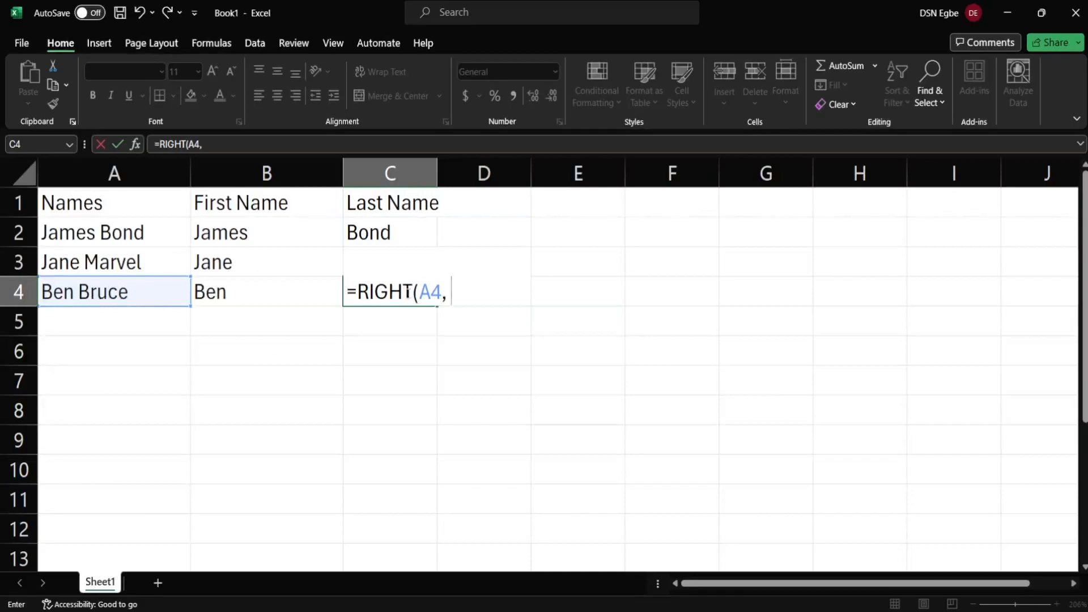
{"action": "type", "text": "5)"}
{"action": "key", "text": "Return"}
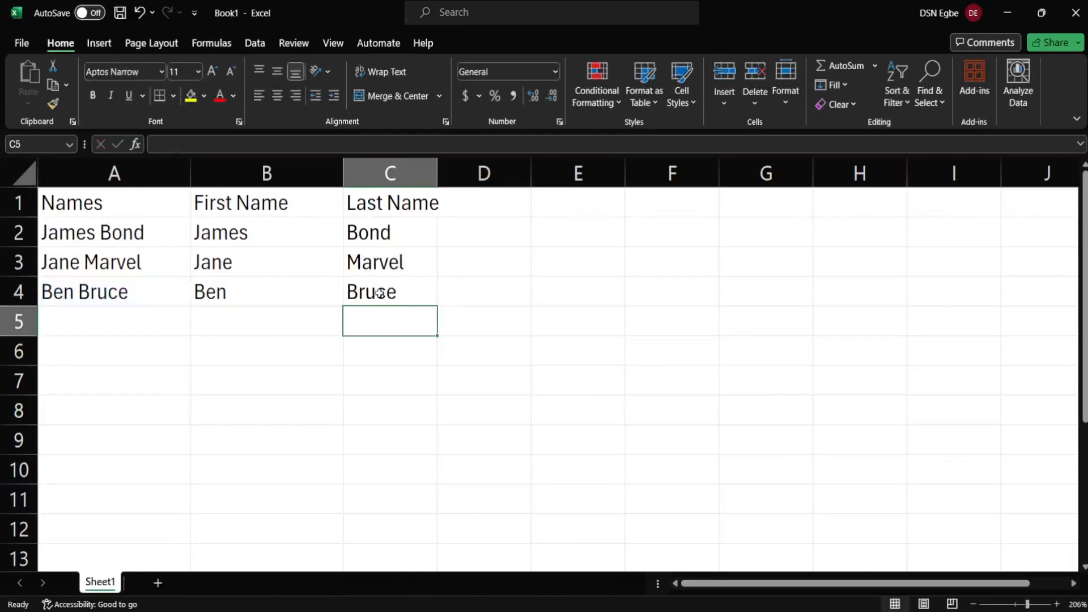
- Add a trailing space after the full name in cell A4 to test the RIGHT formula, and remove it again
{"action": "double_click", "coordinate": [145, 290]}
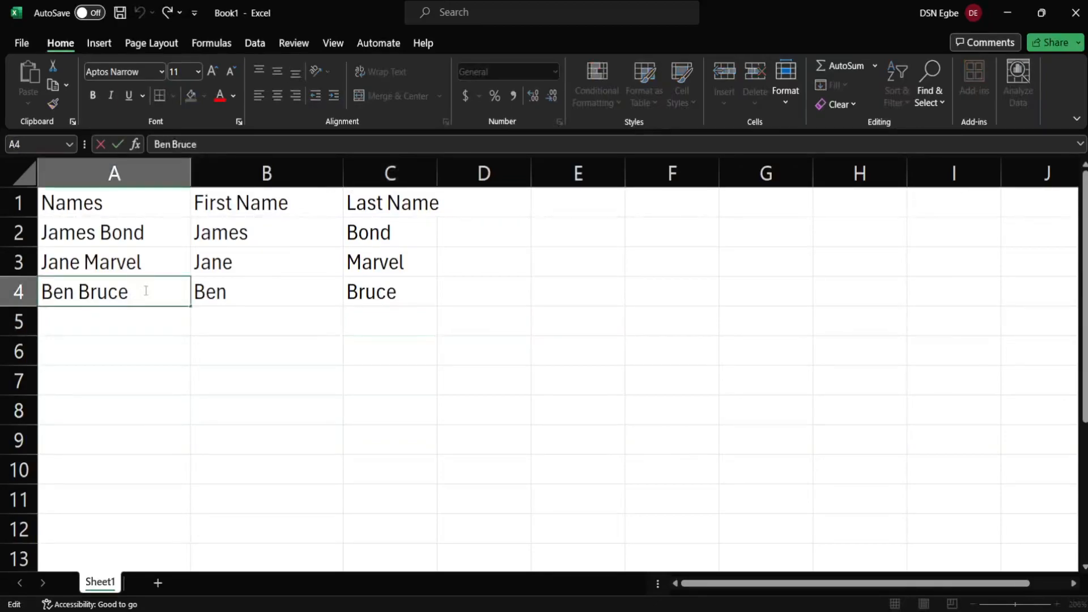
{"action": "left_click", "coordinate": [301, 324]}
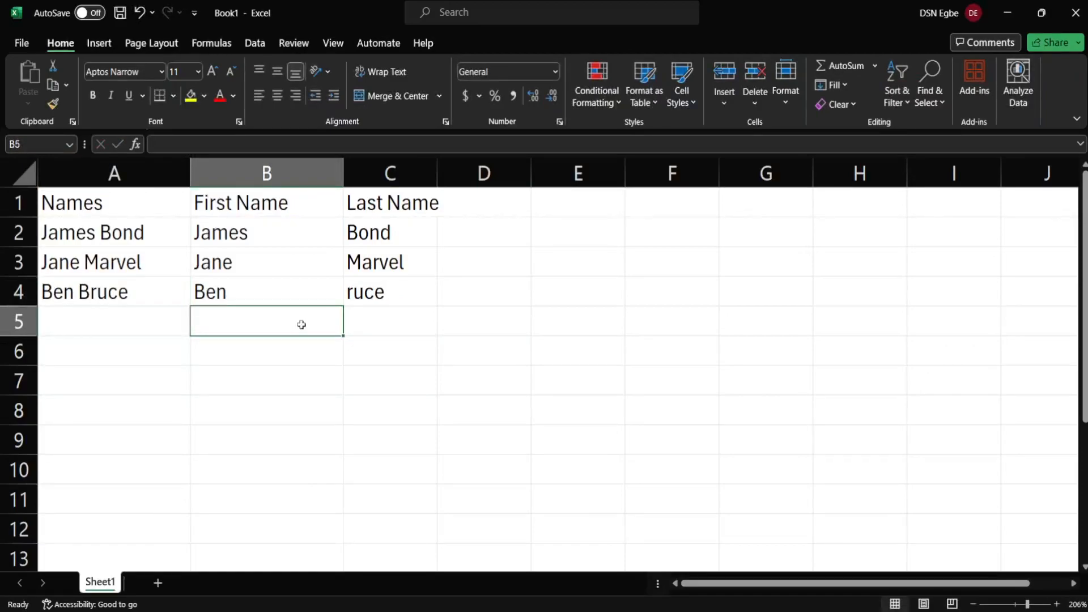
{"action": "double_click", "coordinate": [137, 293]}
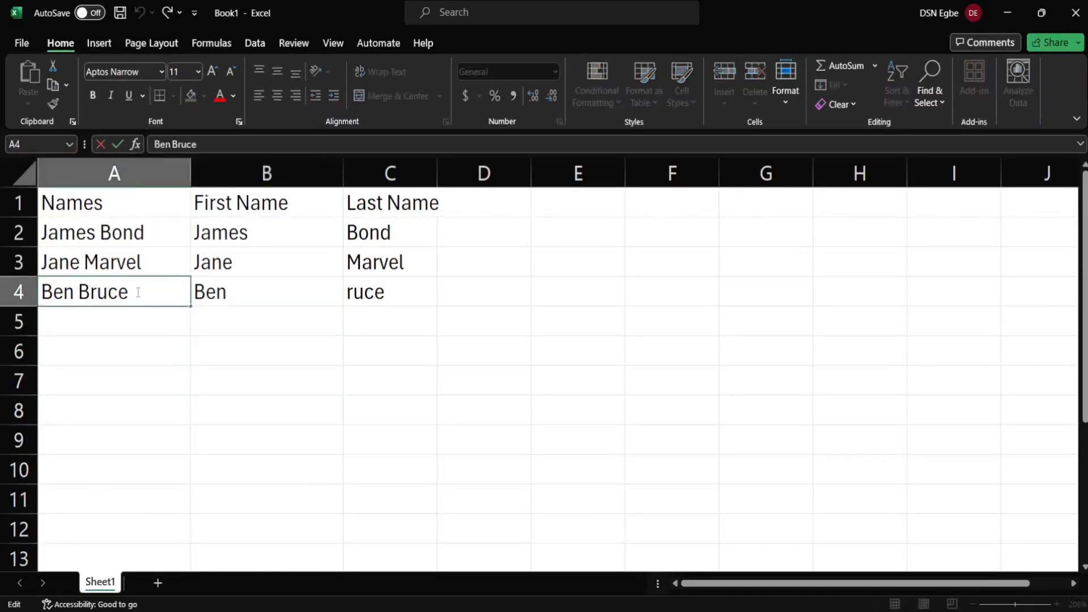
{"action": "key", "text": "BackSpace"}
{"action": "left_click", "coordinate": [267, 326]}
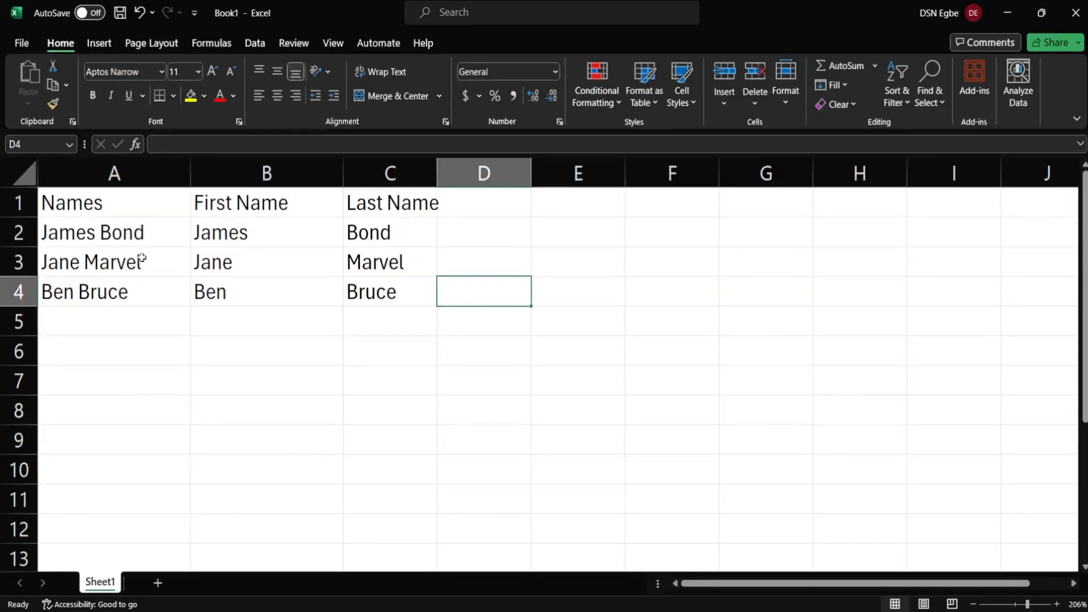
- Enter the code 00023_PACK23 in cell A7
{"action": "left_click", "coordinate": [113, 386]}
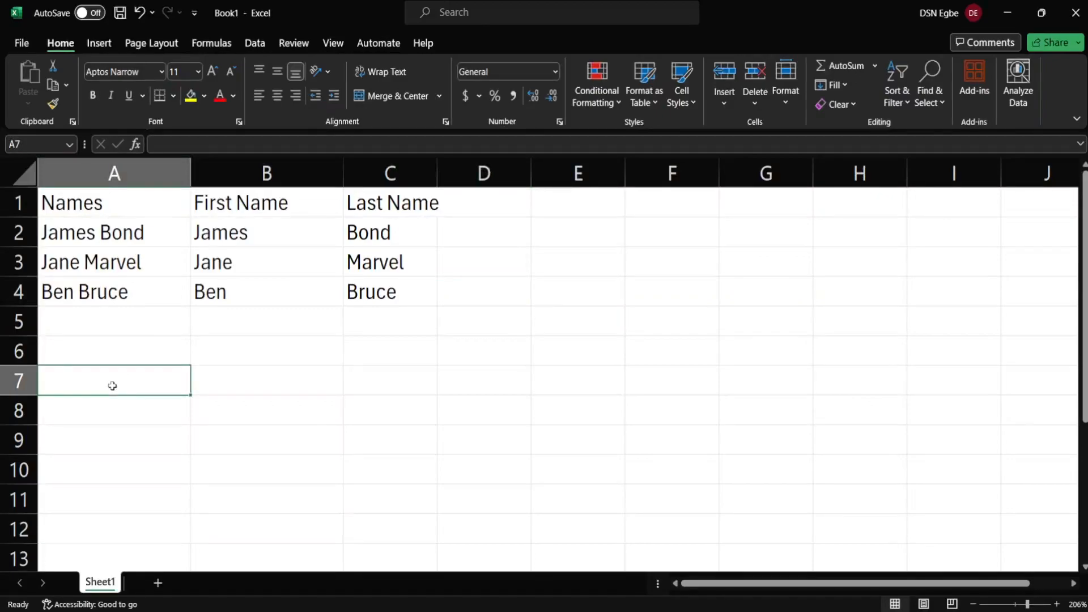
{"action": "type", "text": "00023"}
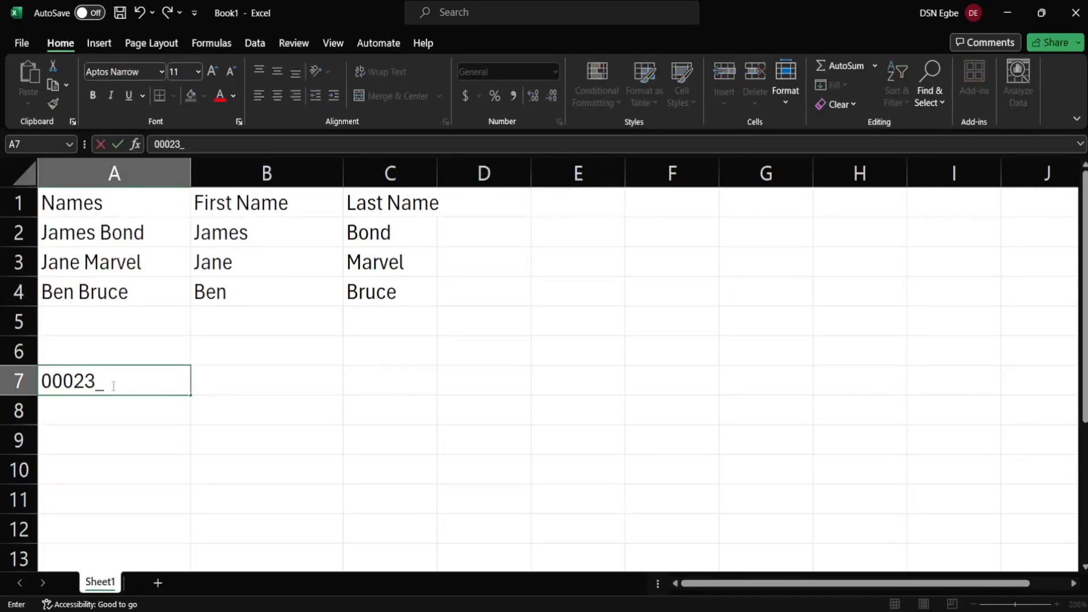
{"action": "type", "text": "_p"}
{"action": "key", "text": "BackSpace"}
{"action": "type", "text": "PACK"}
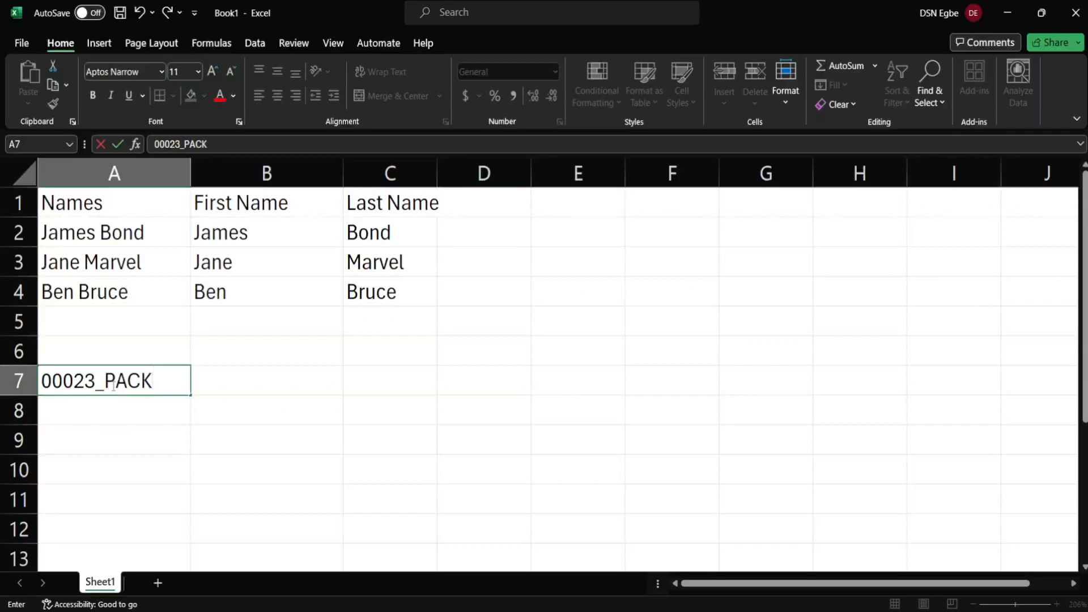
{"action": "type", "text": "23"}
{"action": "key", "text": "Return"}
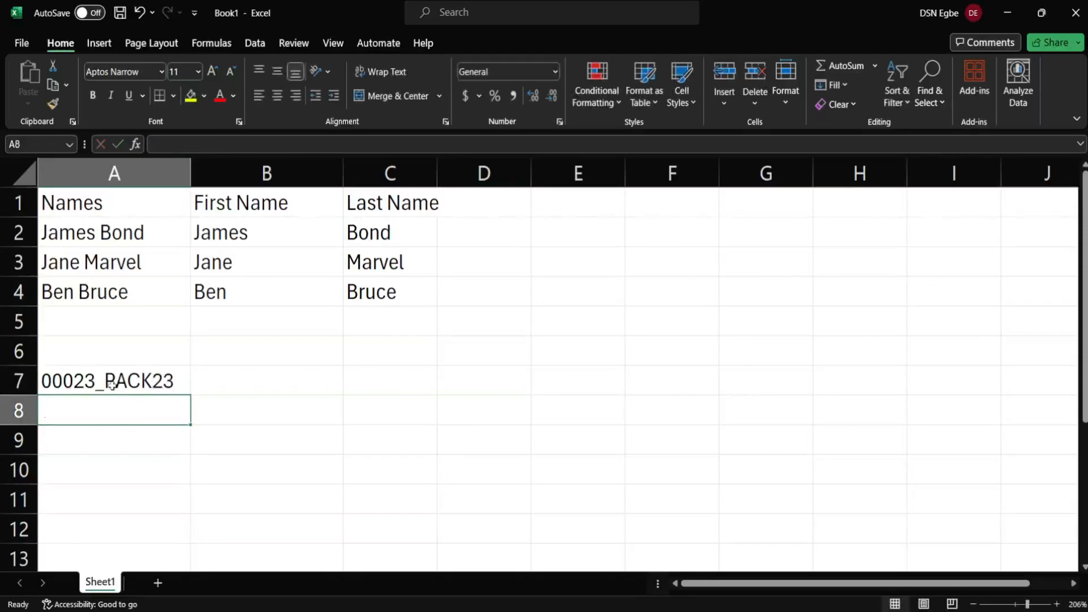
- Enter the codes 00024_PACK24 in cell A8 and 00025_PACK25 in cell A9
{"action": "type", "text": "00024_PACK24"}
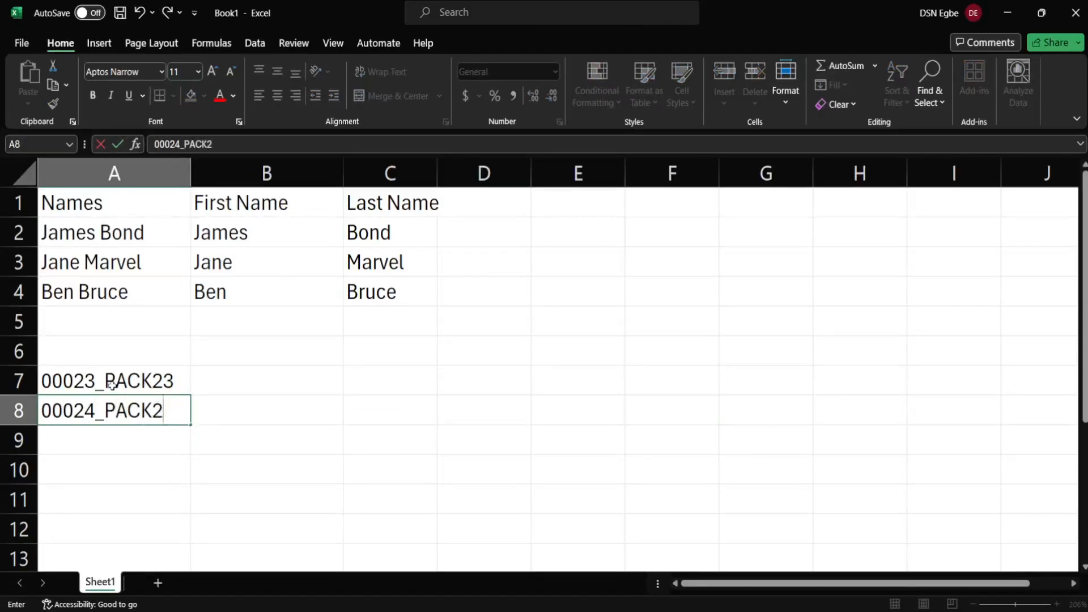
{"action": "key", "text": "Return"}
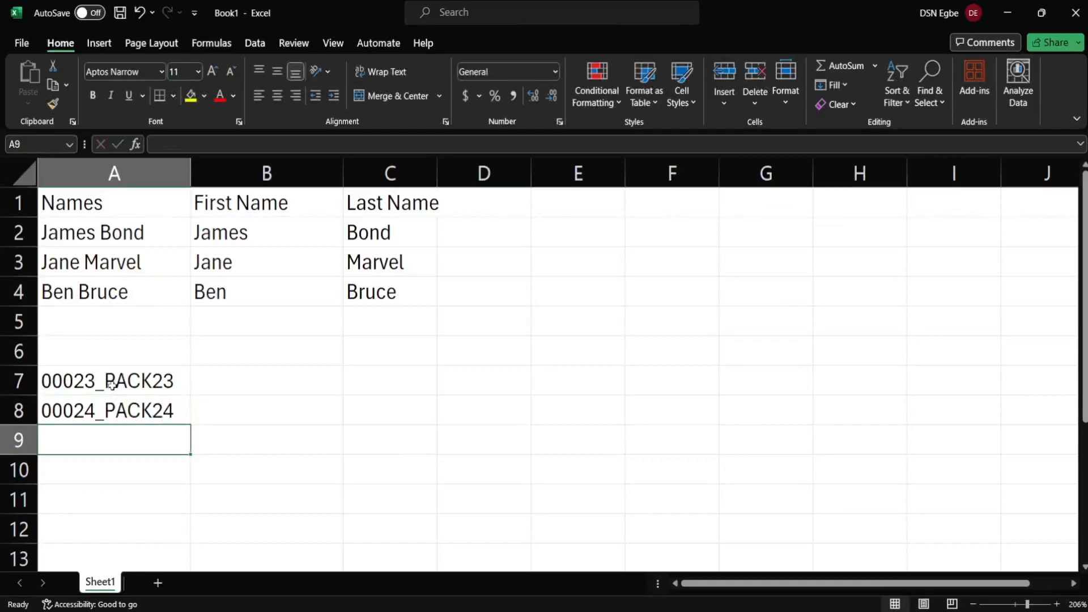
{"action": "type", "text": "0002"}
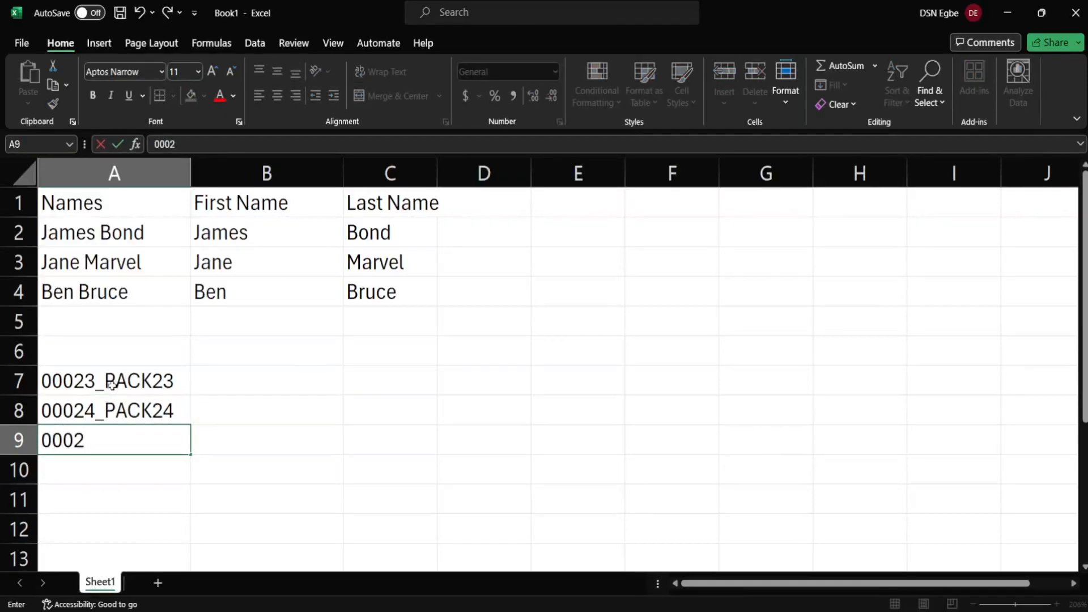
{"action": "type", "text": "5_PACK25"}
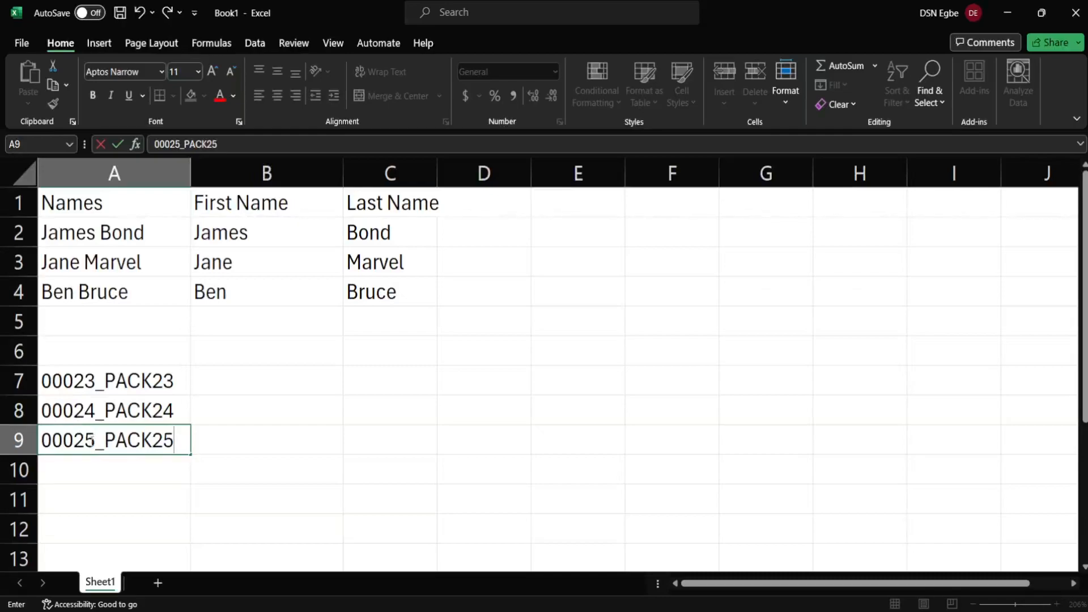
{"action": "left_click", "coordinate": [95, 442]}
{"action": "left_click_drag", "start_coordinate": [95, 442], "coordinate": [38, 440]}
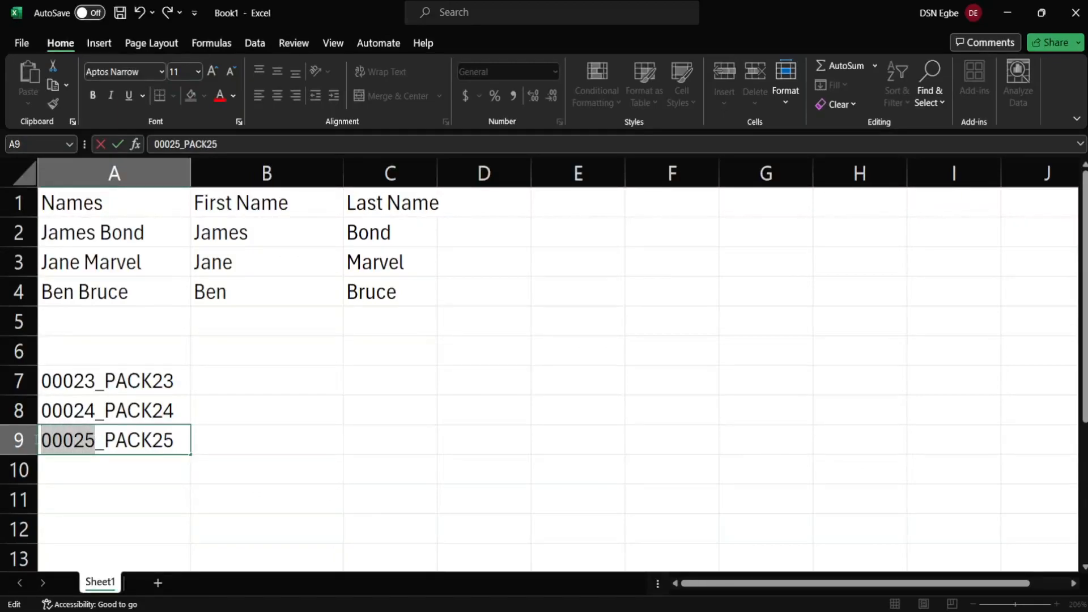
{"action": "left_click", "coordinate": [89, 373]}
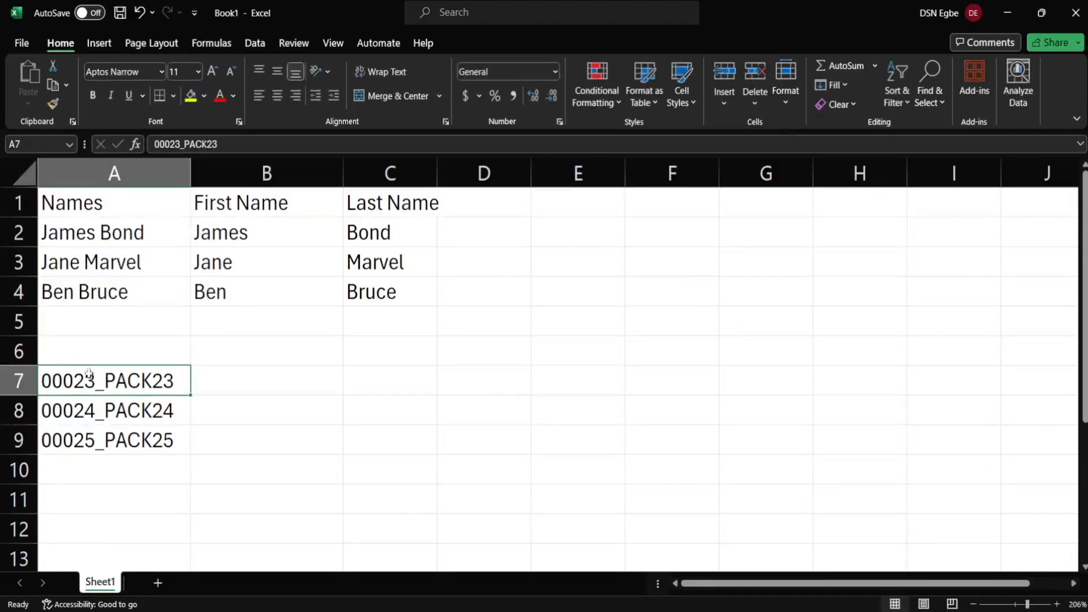
- Change the numeric prefix of the codes in cells A8 and A9 to 00023, keeping their PACK endings
{"action": "double_click", "coordinate": [94, 381]}
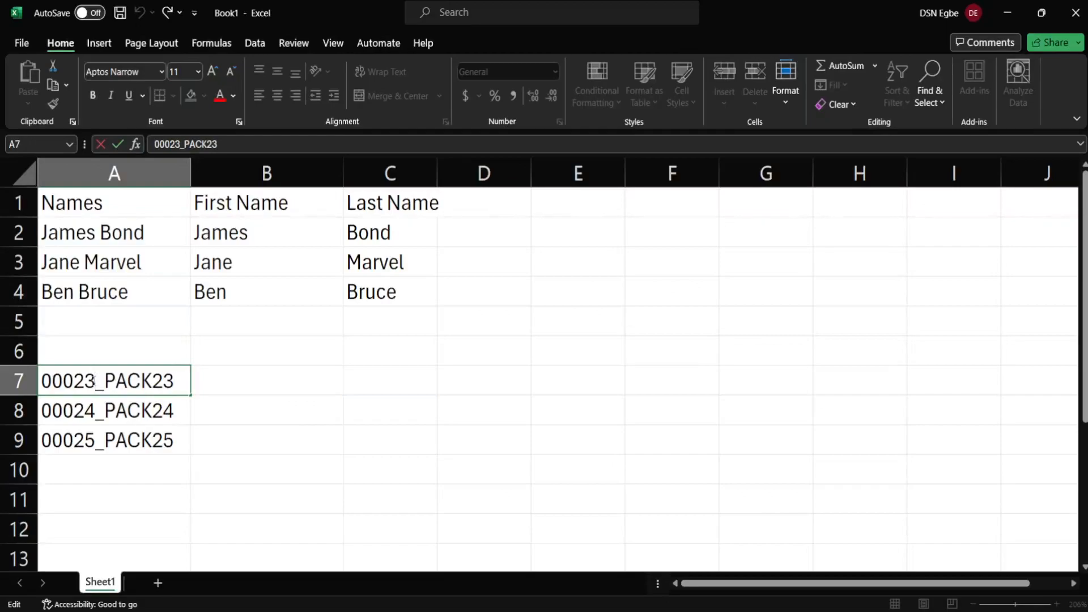
{"action": "double_click", "coordinate": [95, 412]}
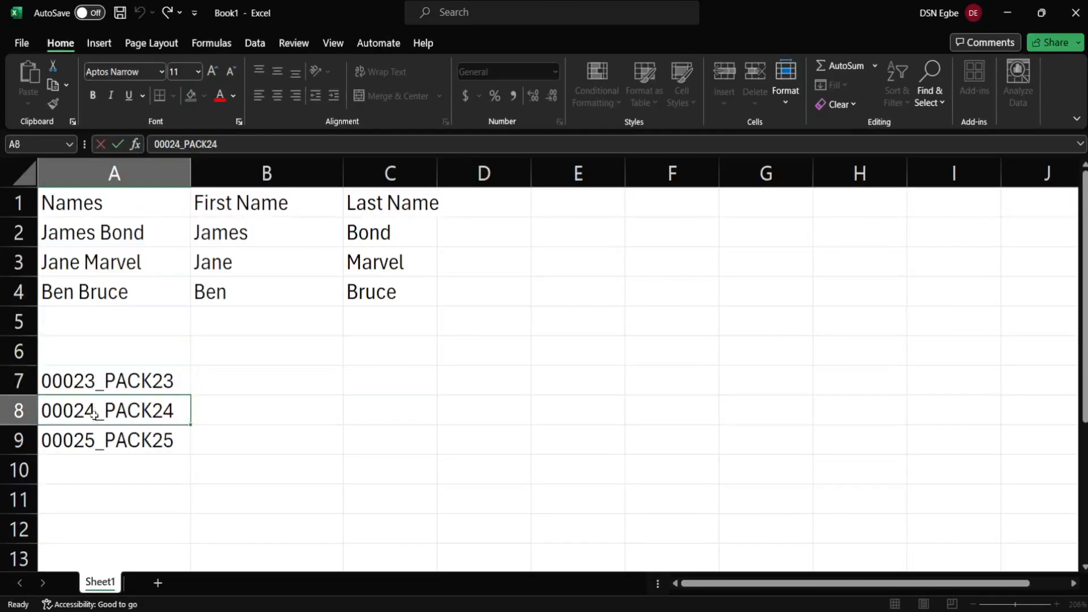
{"action": "key", "text": "BackSpace"}
{"action": "type", "text": "3"}
{"action": "double_click", "coordinate": [95, 438]}
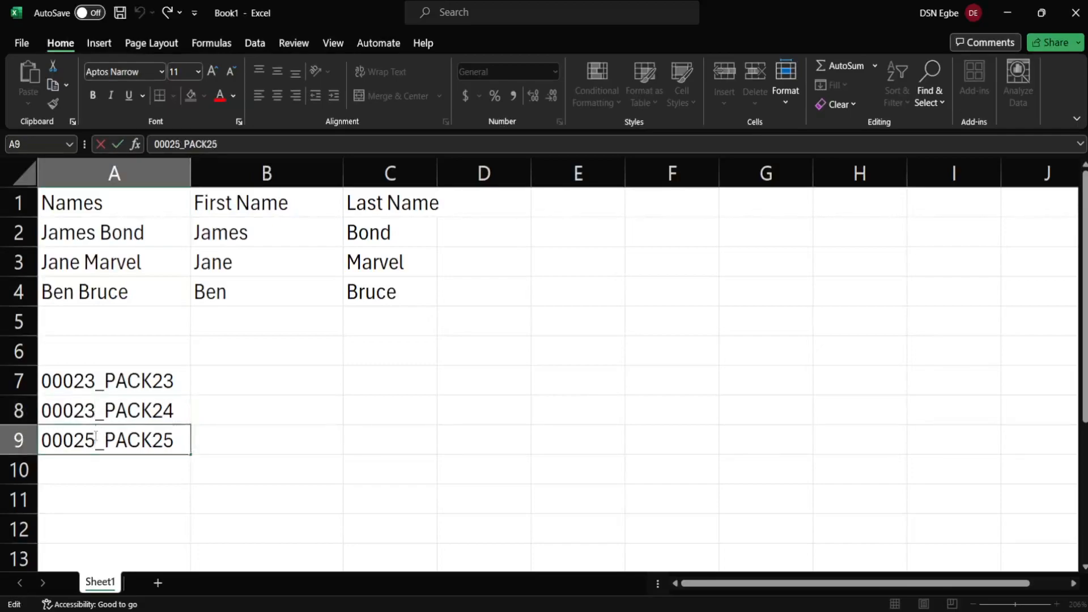
{"action": "key", "text": "BackSpace"}
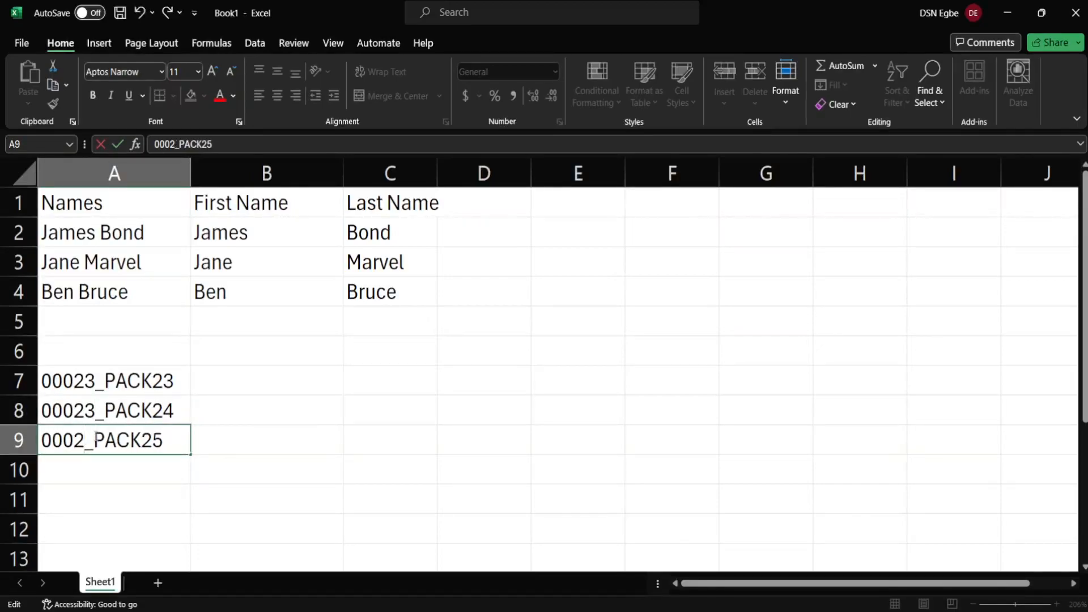
{"action": "type", "text": "3"}
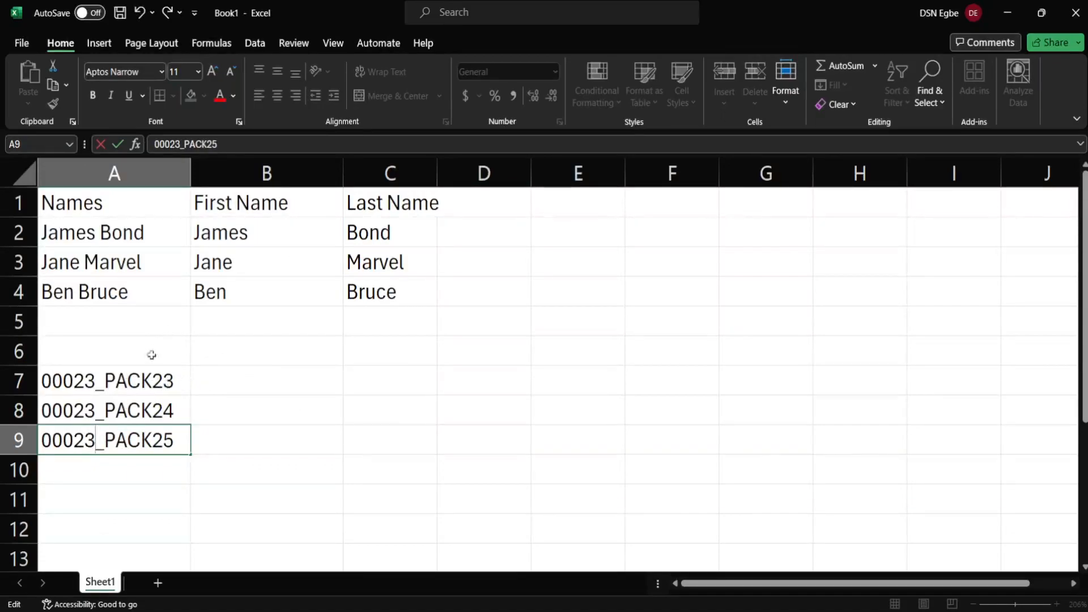
- Extract the pack code from cell A7 into cell C7 with the formula =RIGHT(A7, 6)
{"action": "left_click", "coordinate": [356, 388]}
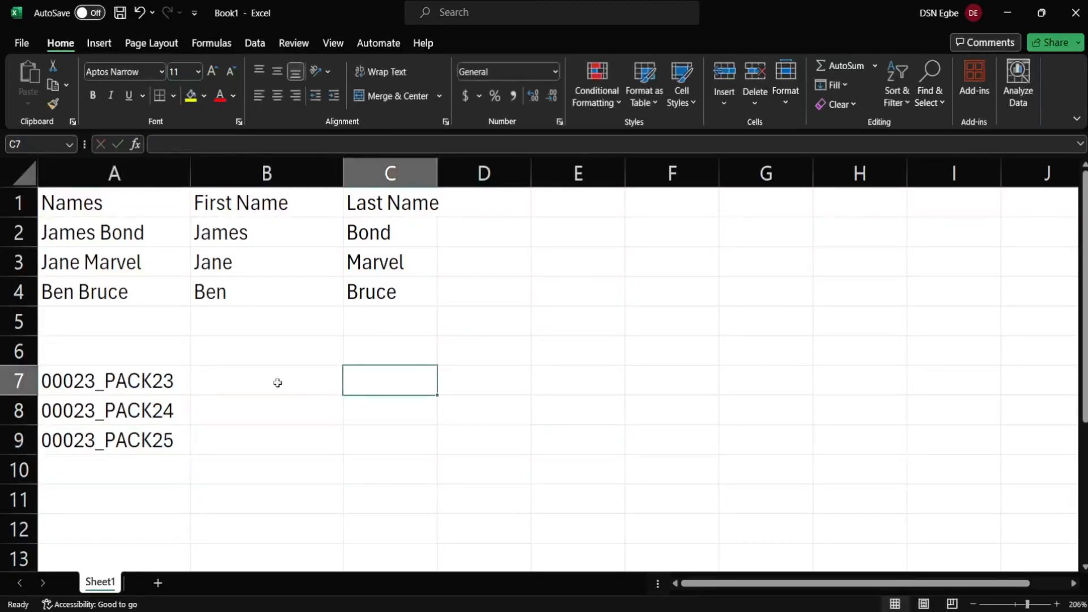
{"action": "type", "text": "="}
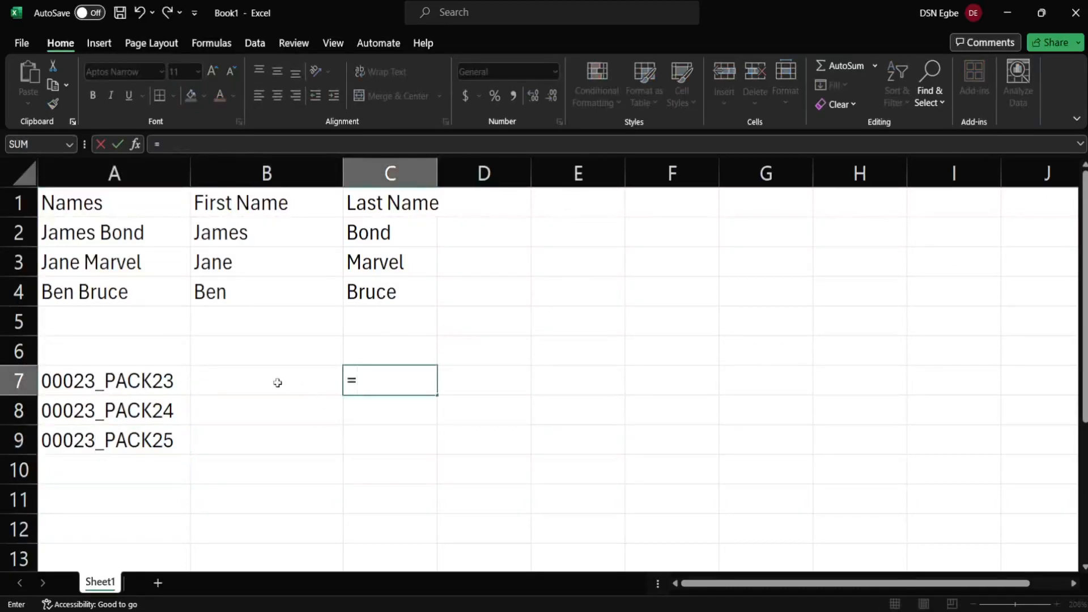
{"action": "type", "text": "RIGHT("}
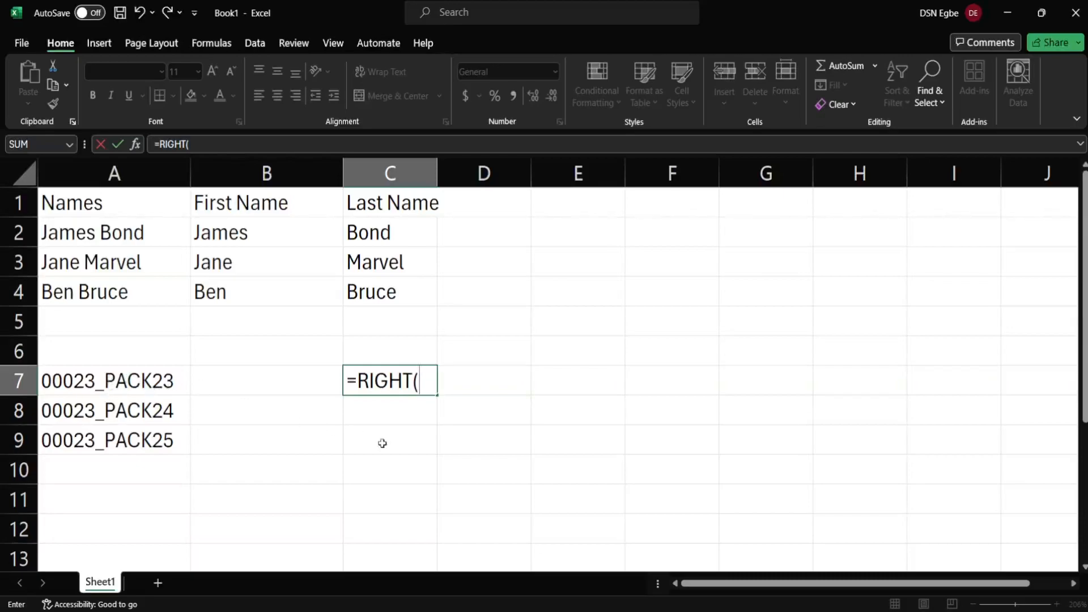
{"action": "left_click", "coordinate": [163, 382]}
{"action": "type", "text": ", 6)"}
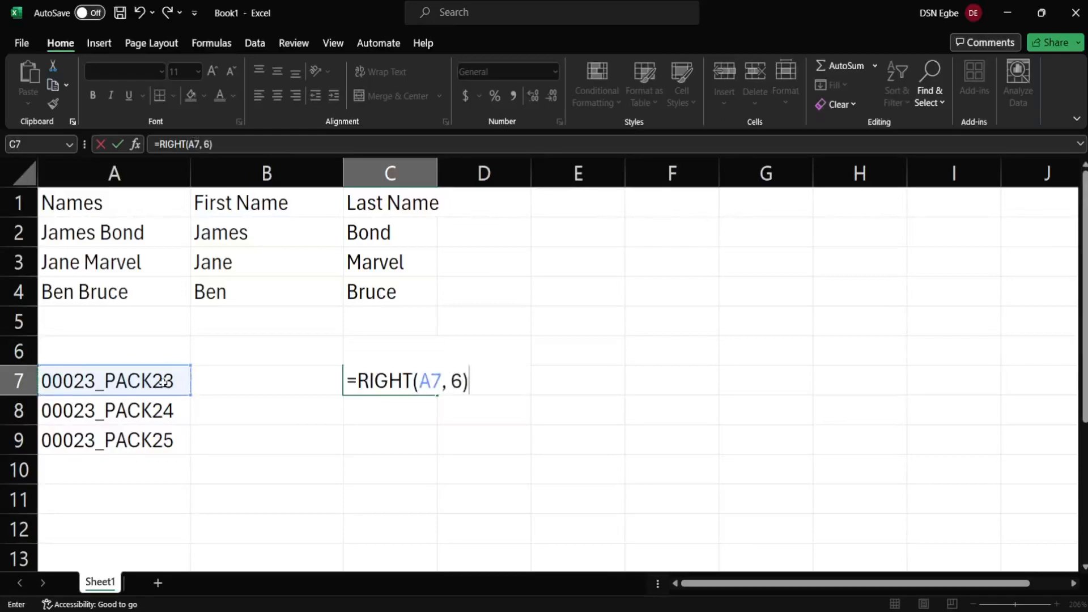
{"action": "key", "text": "Return"}
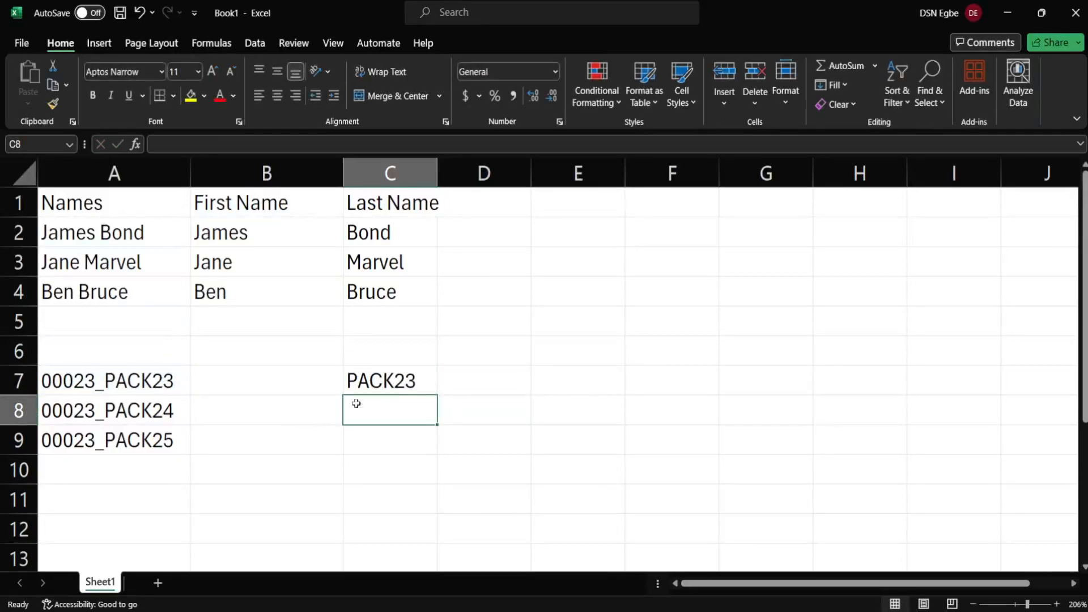
- Fill the RIGHT formula from cell C7 down through cell C9
{"action": "left_click", "coordinate": [374, 387]}
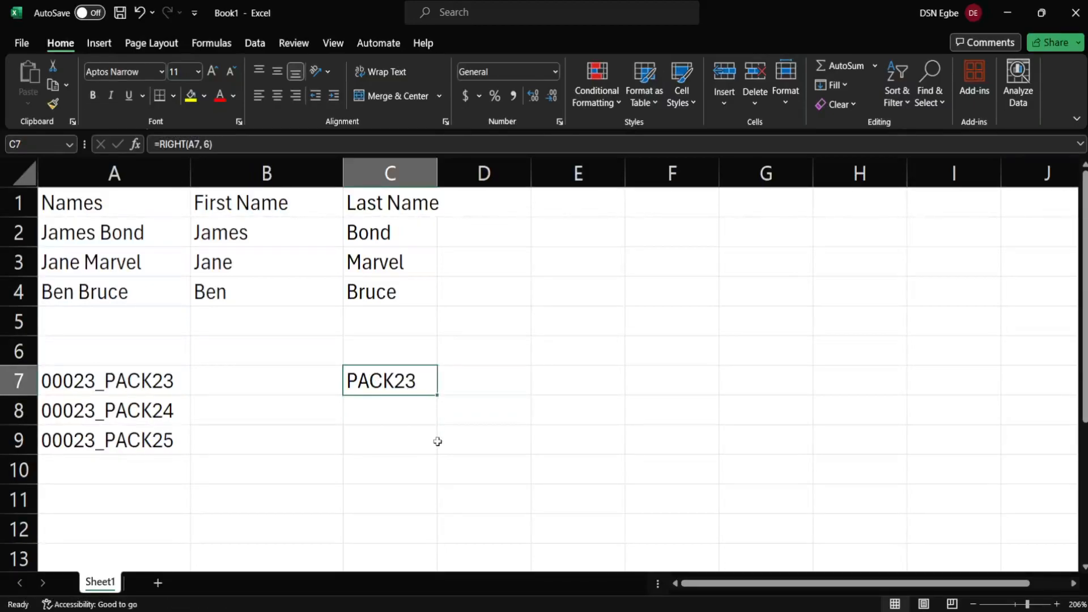
{"action": "left_click_drag", "start_coordinate": [439, 395], "coordinate": [444, 460]}
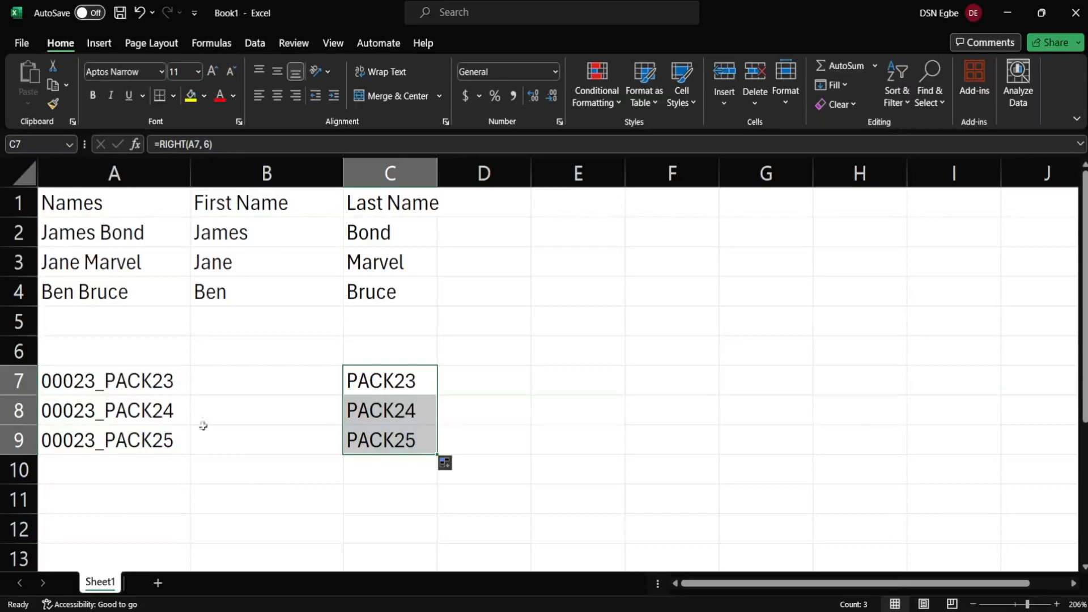
{"action": "left_click", "coordinate": [490, 411]}
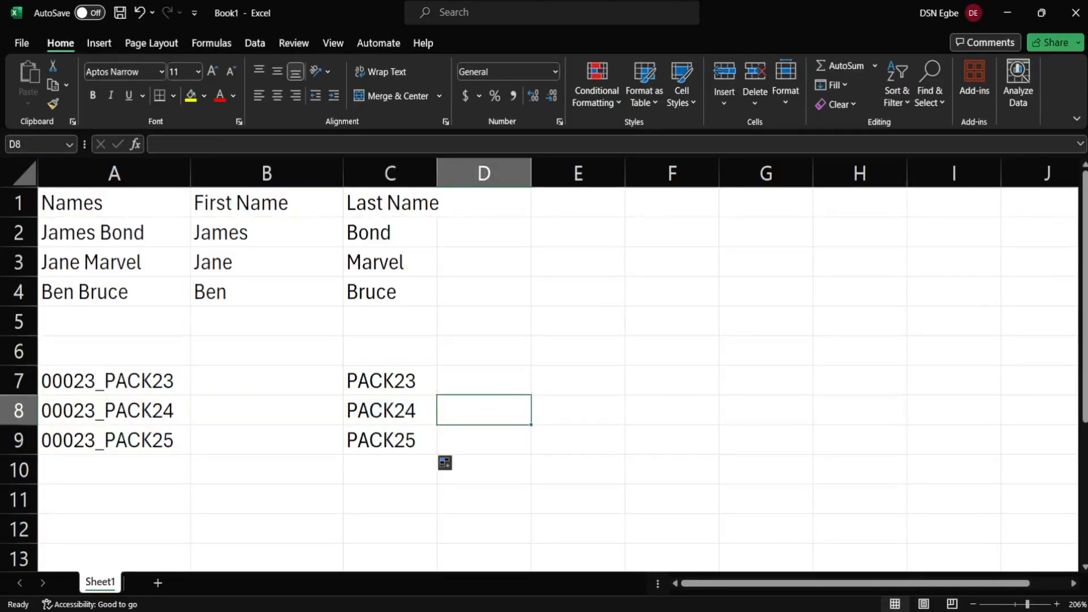